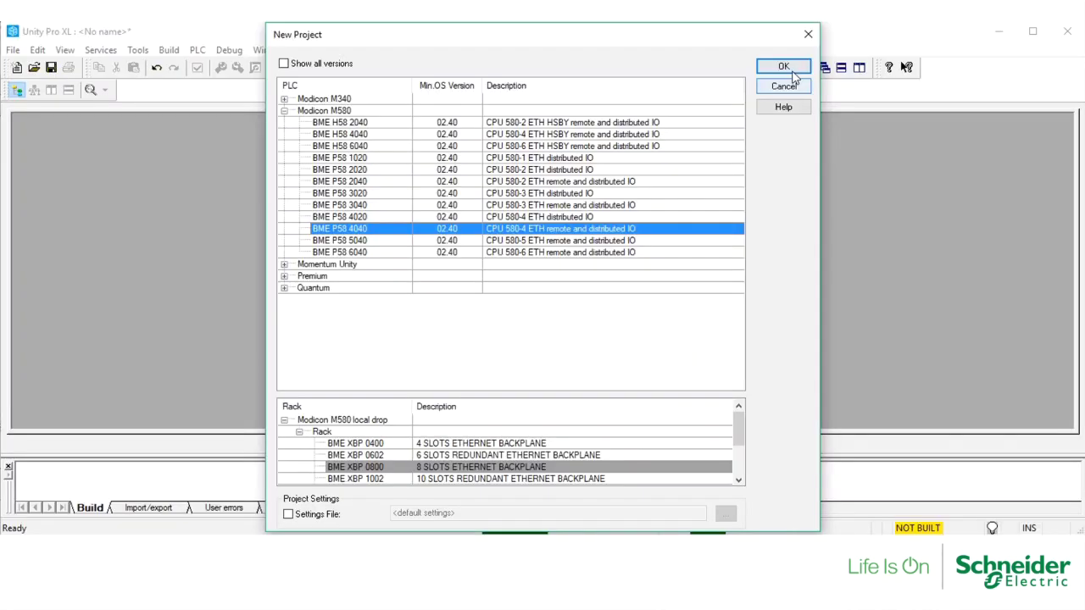
# - Create the M580 project and show its PLC bus rack with the CPS 4002 and BME P58 4040
pyautogui.click(787, 70)
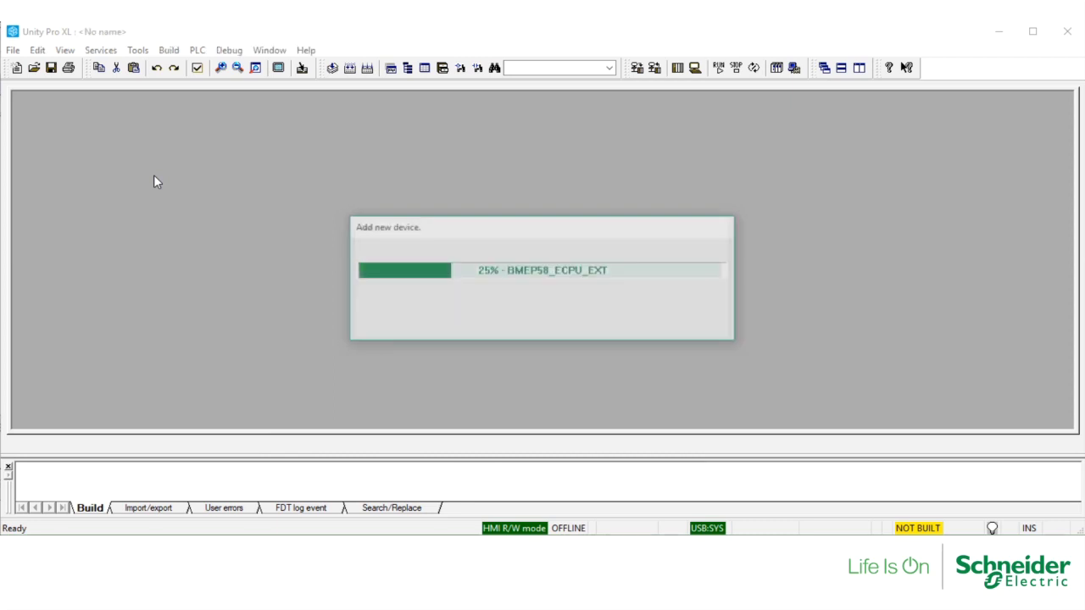
pyautogui.doubleClick(106, 164)
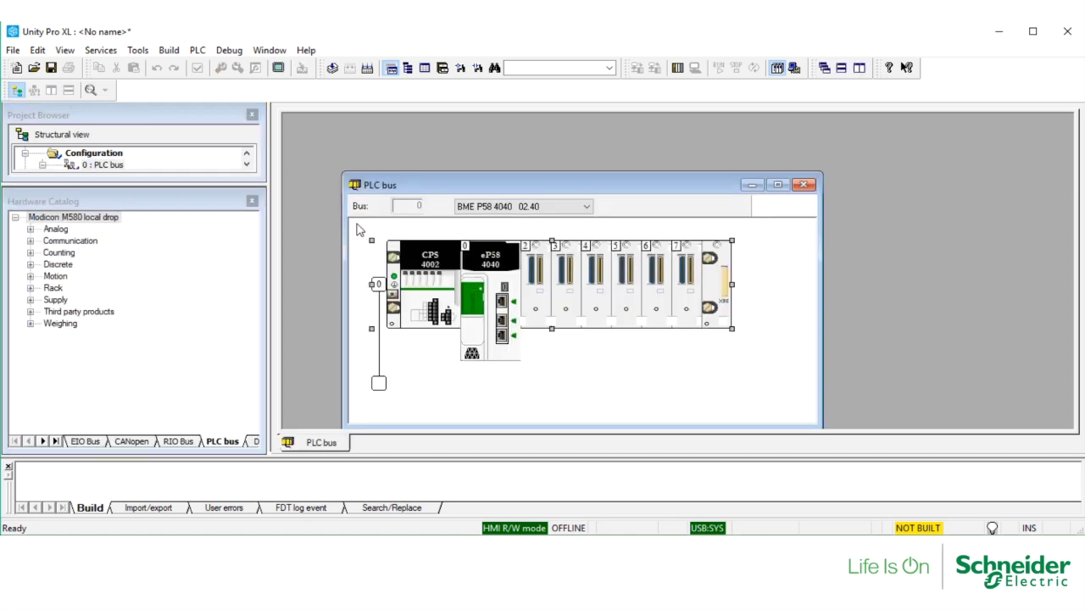
# - Replace the rack's CPS 4002 power supply with a BMX CPS 2000
pyautogui.moveTo(384, 188); pyautogui.dragTo(333, 129)
pyautogui.click(362, 211)
pyautogui.press('Delete')
pyautogui.doubleClick(360, 212)
pyautogui.doubleClick(358, 193)
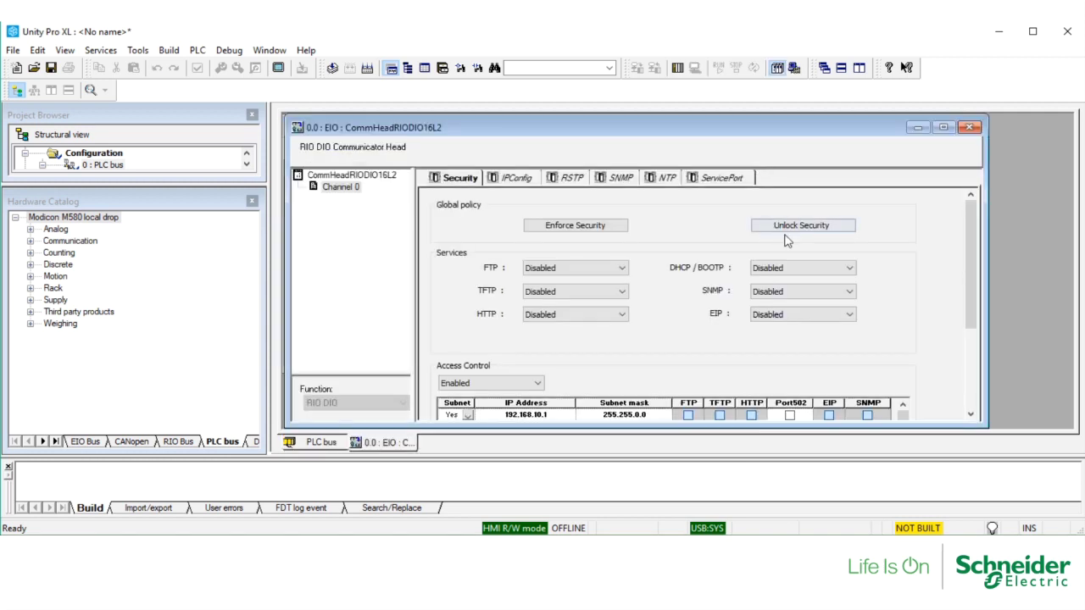
# - Unlock security and set the CPU main IP to 192.168.3.100 with gateway 0.0.0.0
pyautogui.click(789, 225)
pyautogui.click(514, 178)
pyautogui.doubleClick(566, 217)
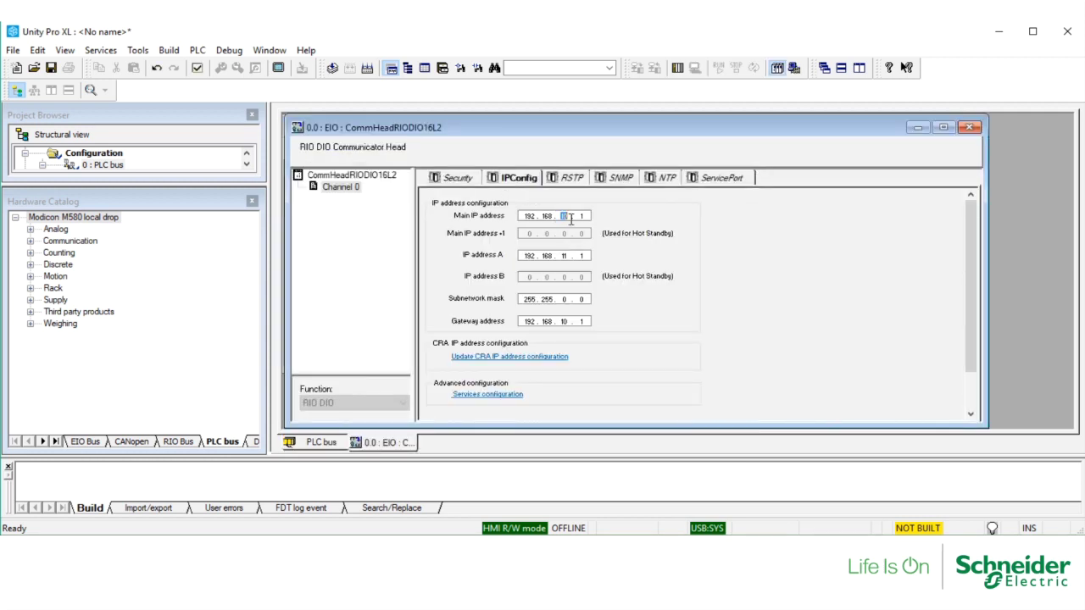
pyautogui.write('3')
pyautogui.doubleClick(583, 216)
pyautogui.write('100')
pyautogui.doubleClick(531, 321)
pyautogui.write('0')
pyautogui.doubleClick(548, 321)
pyautogui.write('0')
pyautogui.doubleClick(564, 322)
pyautogui.write('00')
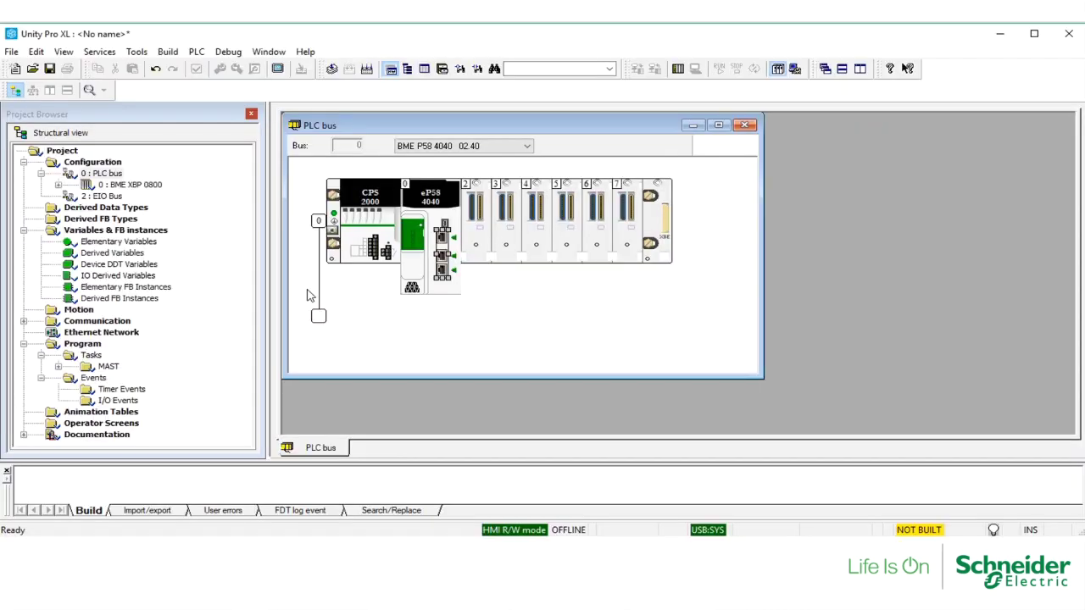
# - Add the IS1 RIO EtherNetIP (from EDS) DTM under BMEP58_ECPU_EXT with its default name
pyautogui.click(141, 56)
pyautogui.click(161, 222)
pyautogui.click(174, 145)
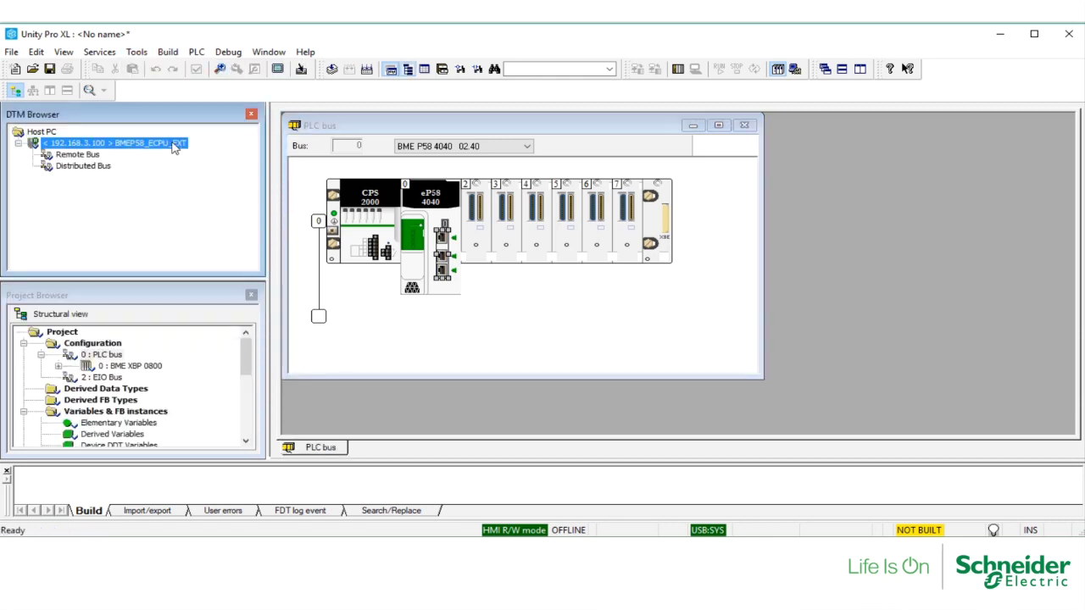
pyautogui.rightClick(173, 145)
pyautogui.click(203, 169)
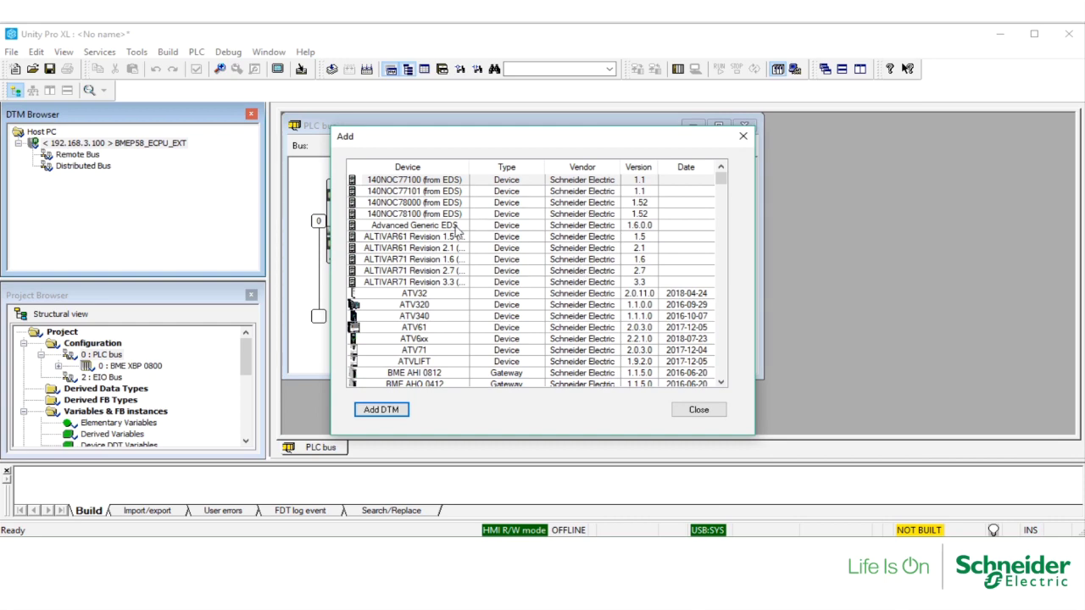
pyautogui.moveTo(722, 180); pyautogui.dragTo(731, 382)
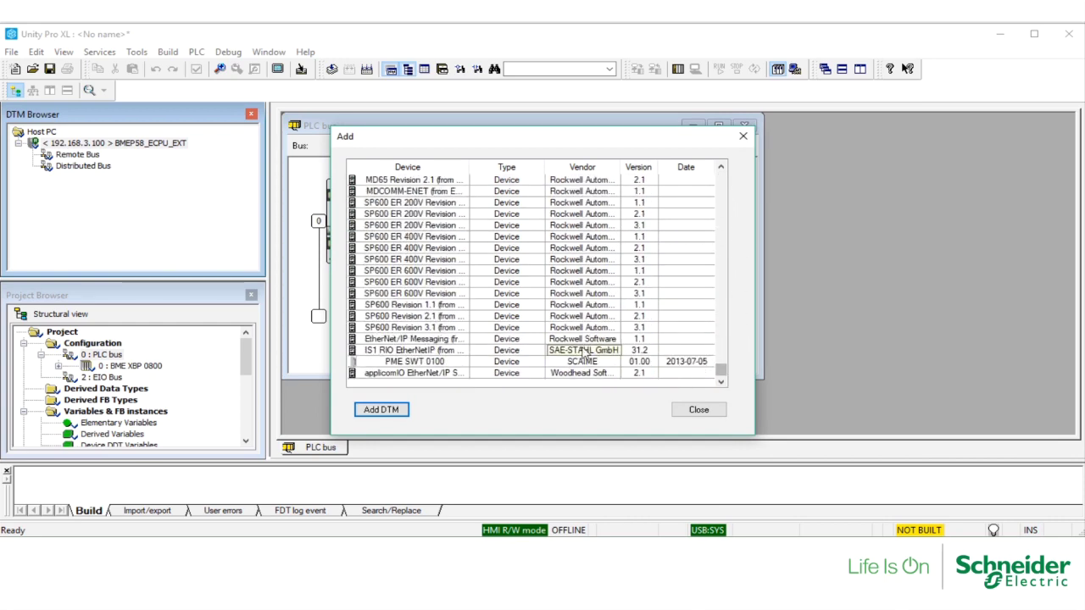
pyautogui.click(453, 353)
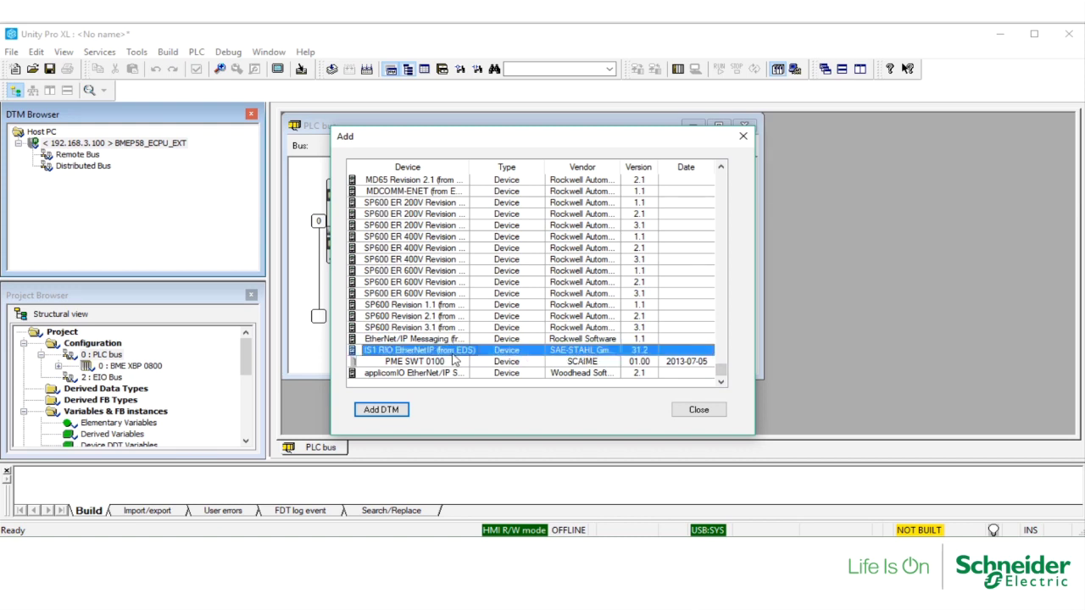
pyautogui.click(390, 411)
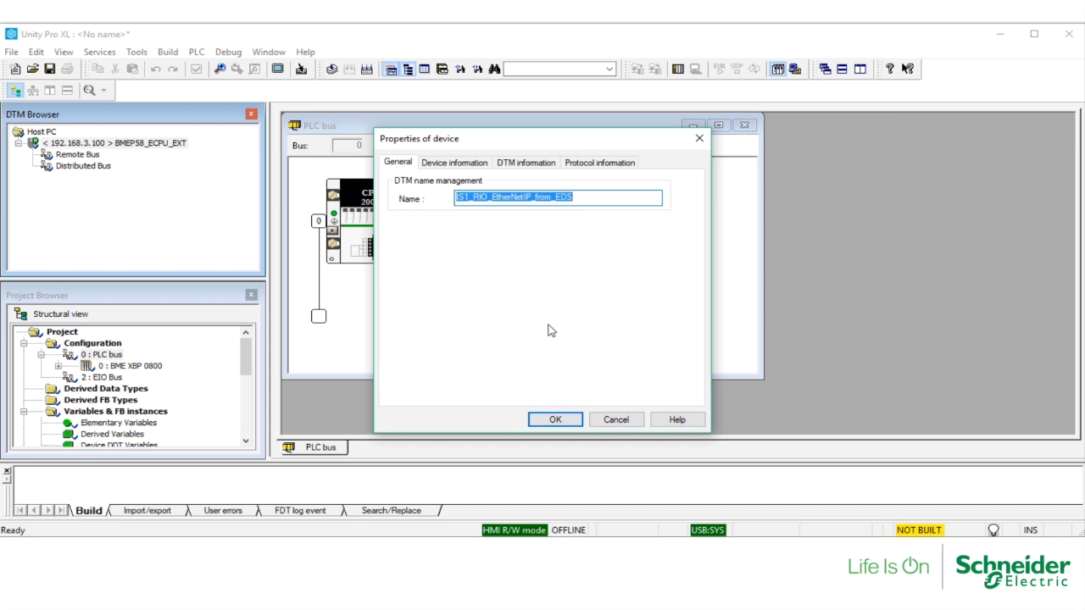
pyautogui.click(547, 423)
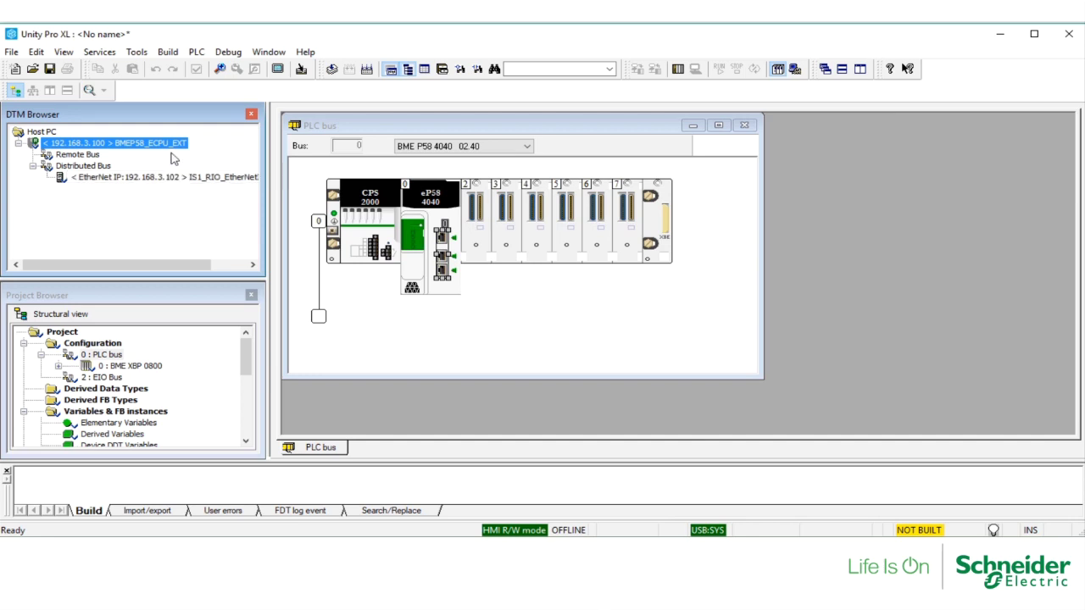
# - Change the IS1 RIO device's IP address in the CPU's Device List to 192.168.3.105
pyautogui.doubleClick(174, 149)
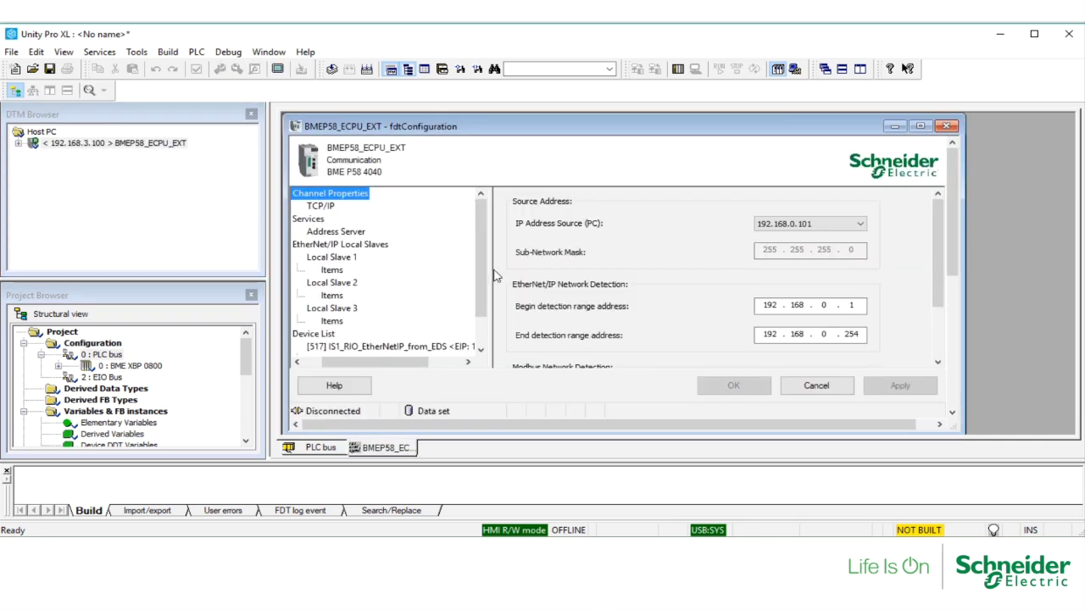
pyautogui.scroll(-3, 481, 268)
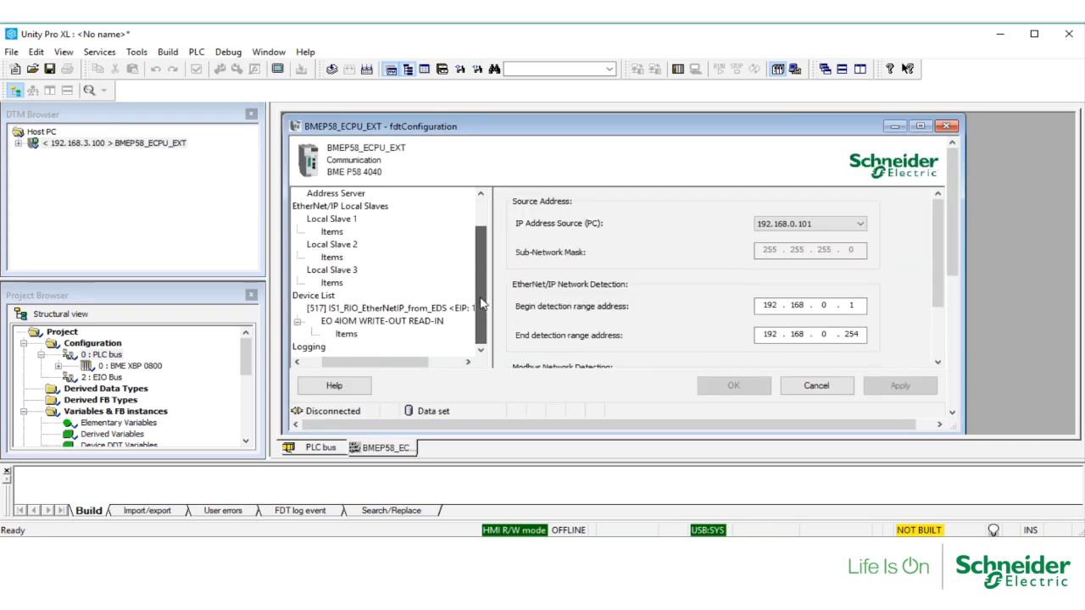
pyautogui.click(435, 310)
pyautogui.click(592, 197)
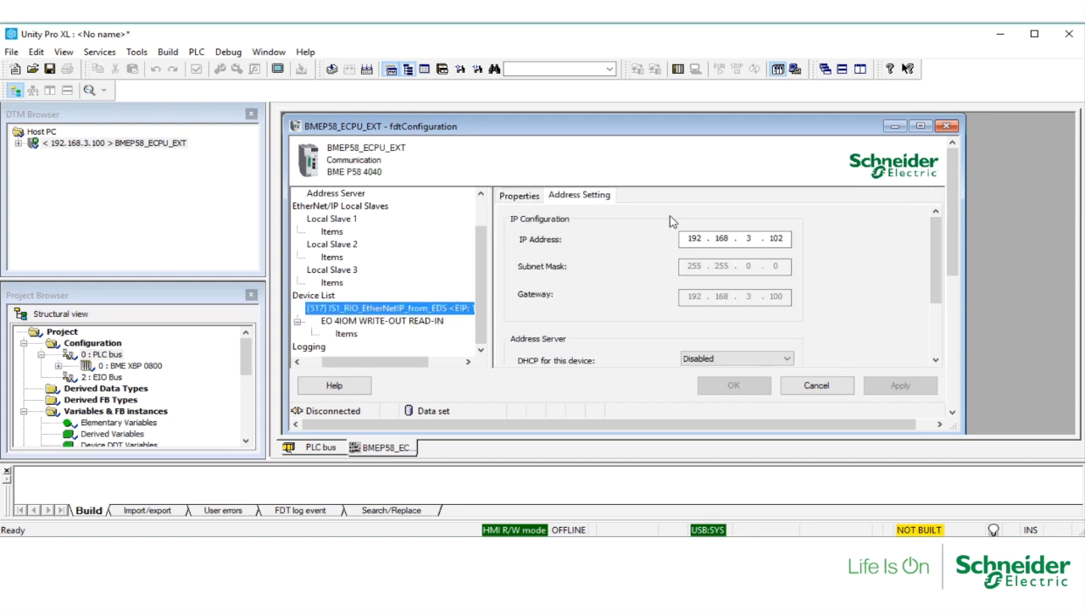
pyautogui.click(780, 240)
pyautogui.press('BackSpace')
pyautogui.write('5')
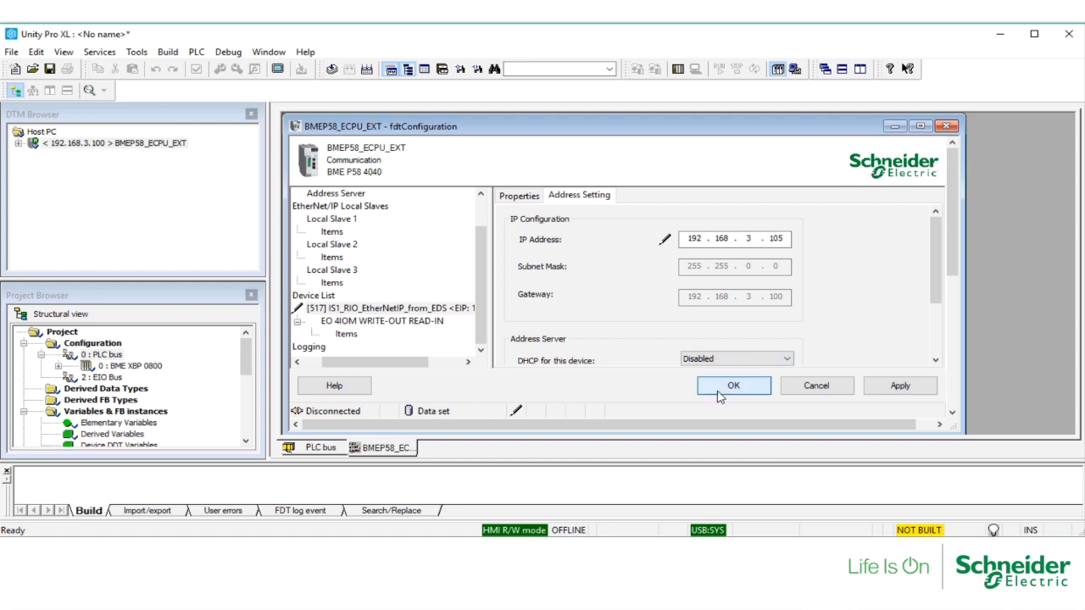
pyautogui.click(723, 387)
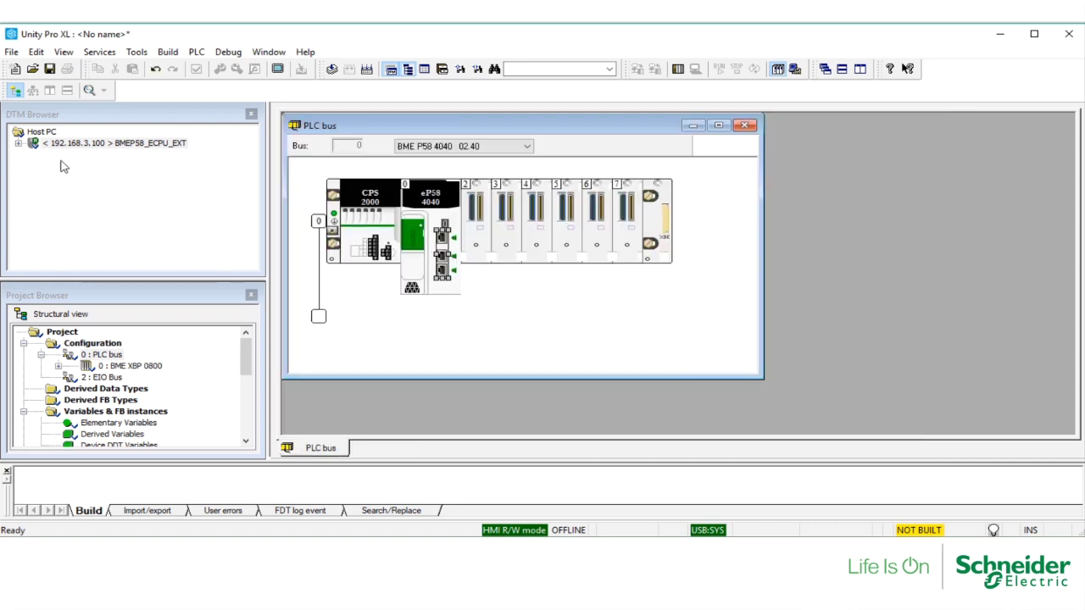
# - Check the EO 4IOM WRITE-OUT READ-IN connection's input and output sizes of 70 without changes
pyautogui.click(19, 143)
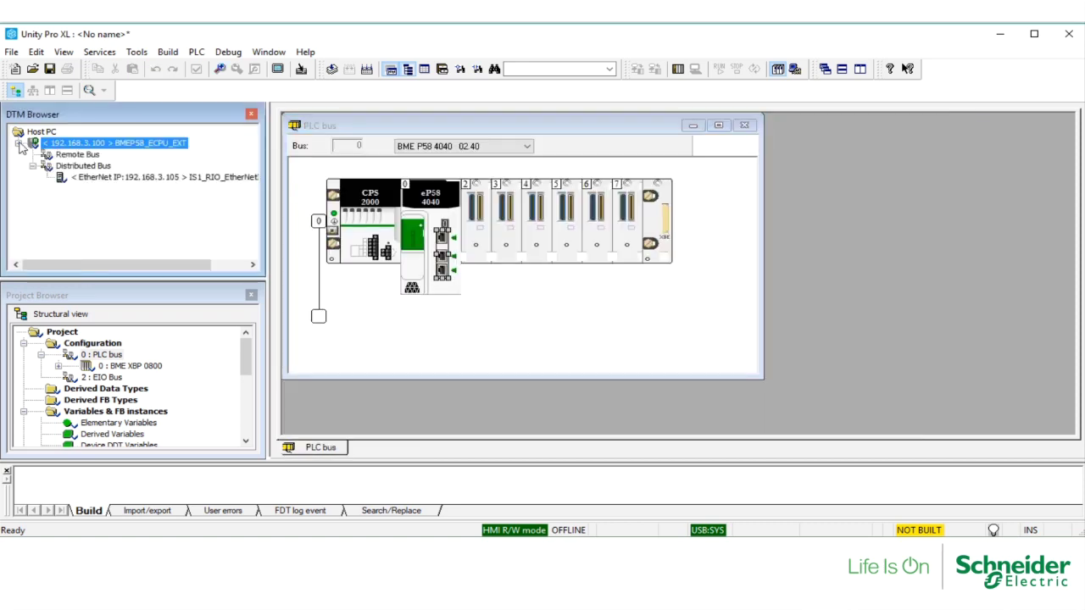
pyautogui.doubleClick(172, 186)
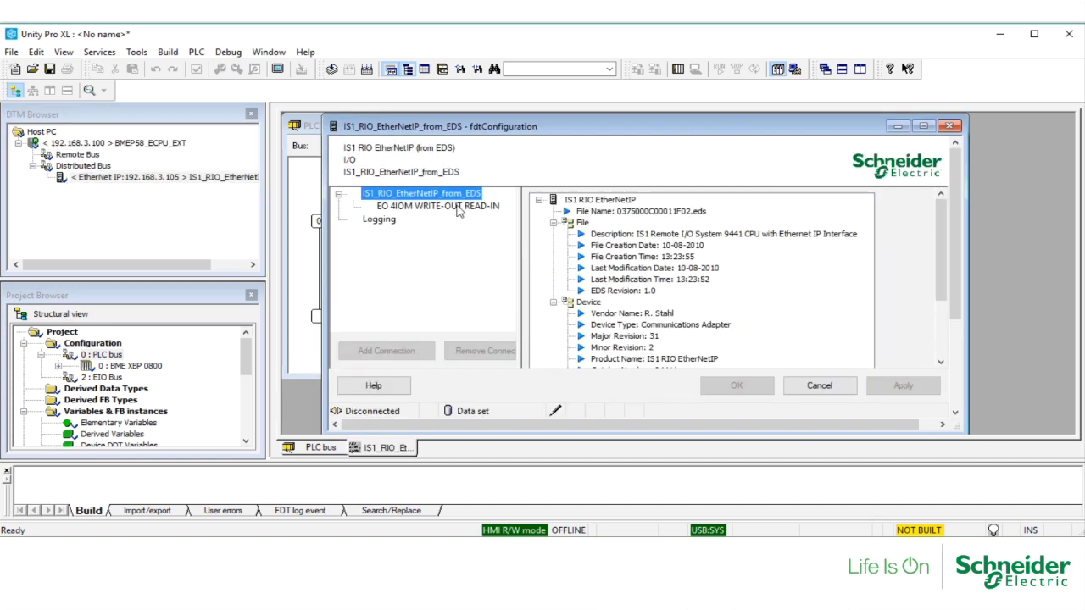
pyautogui.click(461, 208)
pyautogui.click(807, 264)
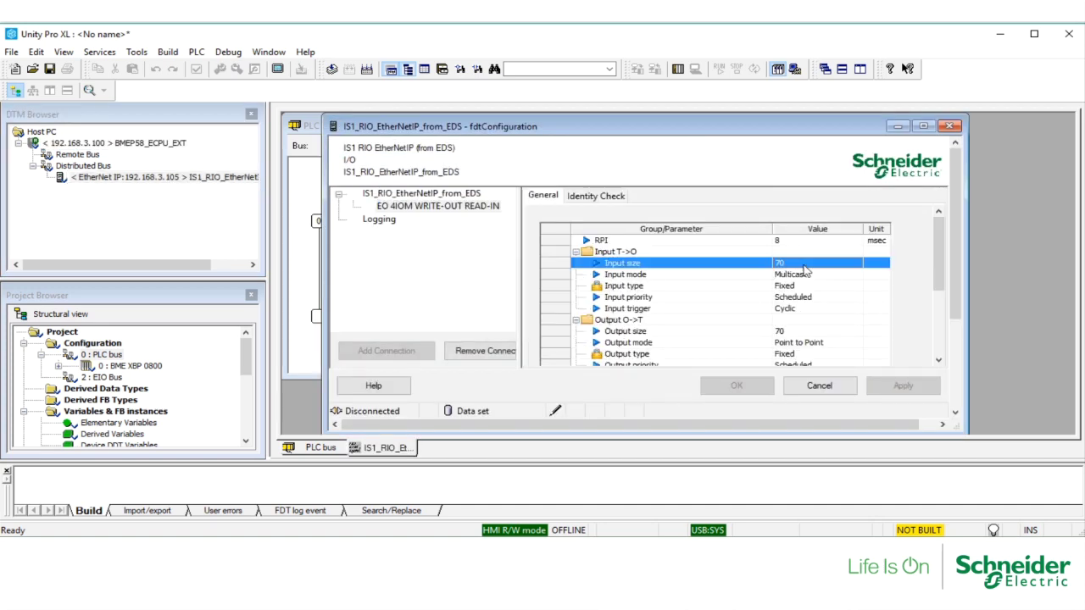
pyautogui.click(800, 332)
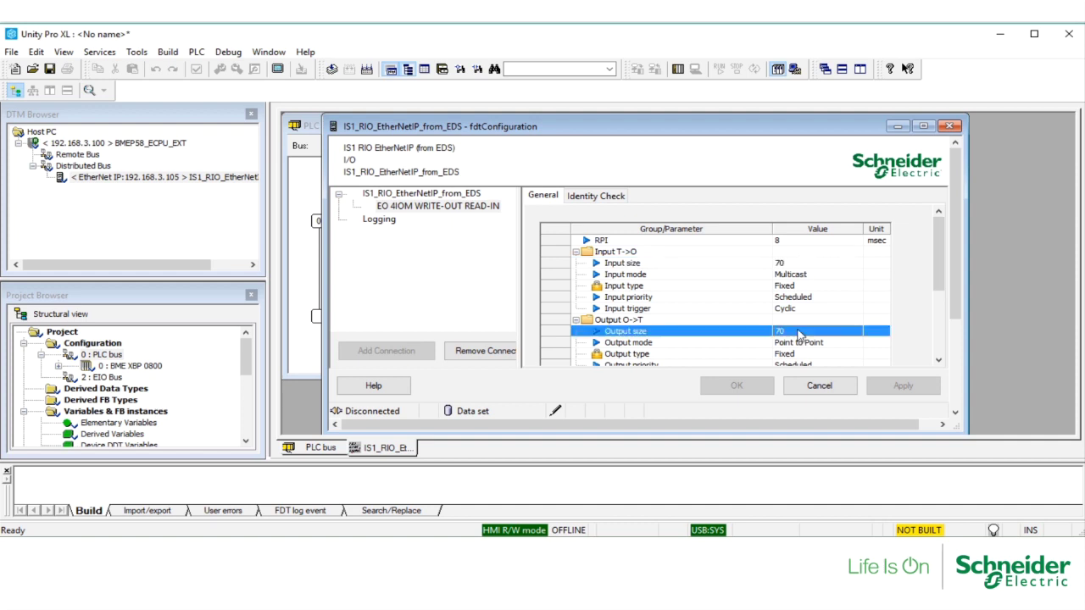
pyautogui.click(819, 385)
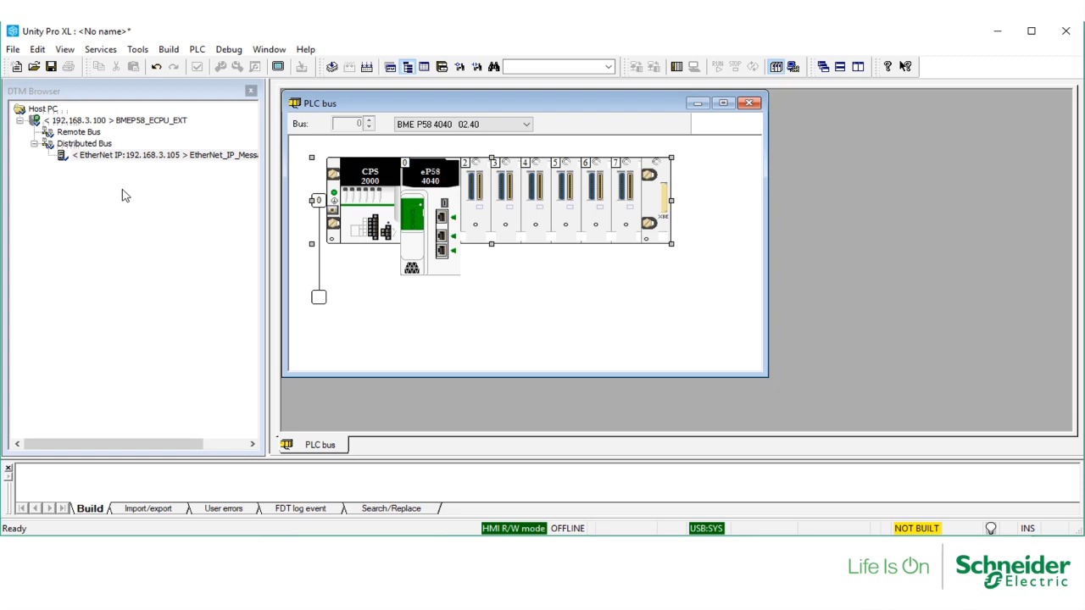
# - Add the Stahl 9441 CPM 24V EtherNet/IP DTM under Host PC with its default name
pyautogui.rightClick(52, 112)
pyautogui.click(75, 117)
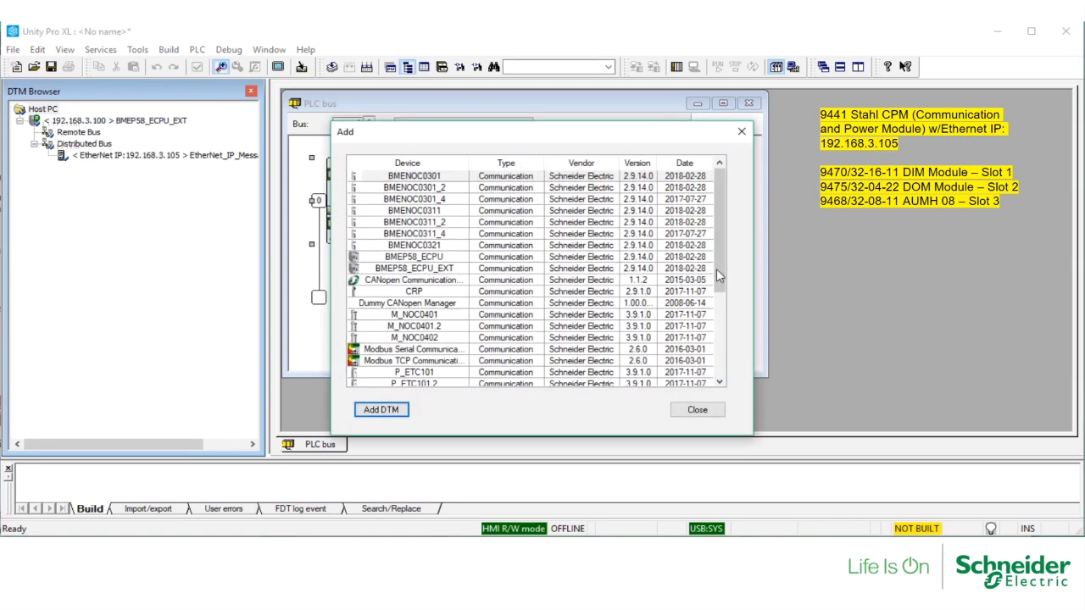
pyautogui.moveTo(716, 269); pyautogui.dragTo(721, 377)
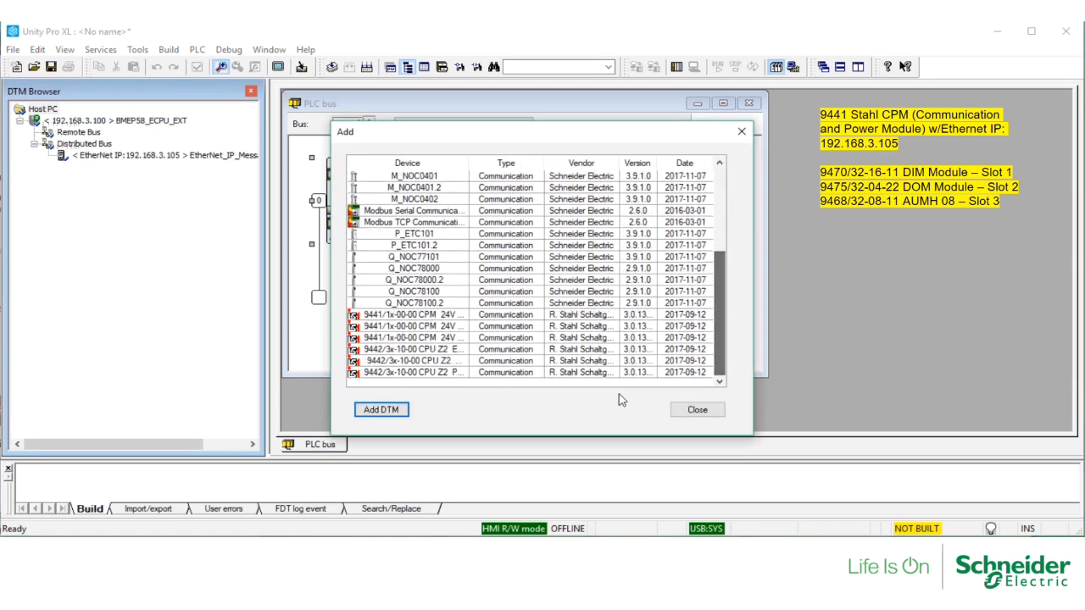
pyautogui.click(438, 327)
pyautogui.click(390, 413)
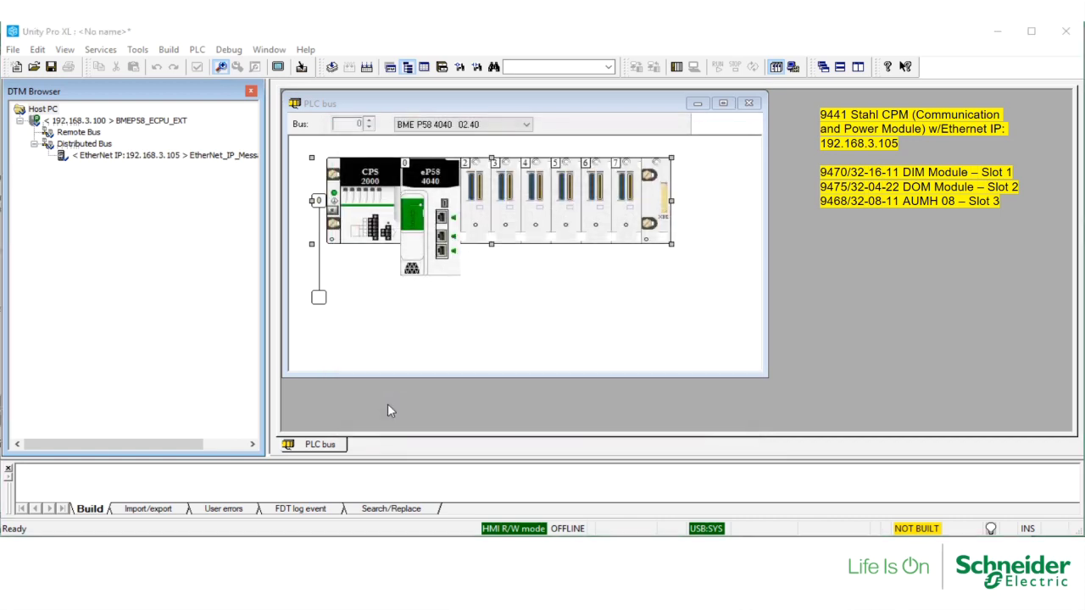
pyautogui.click(534, 417)
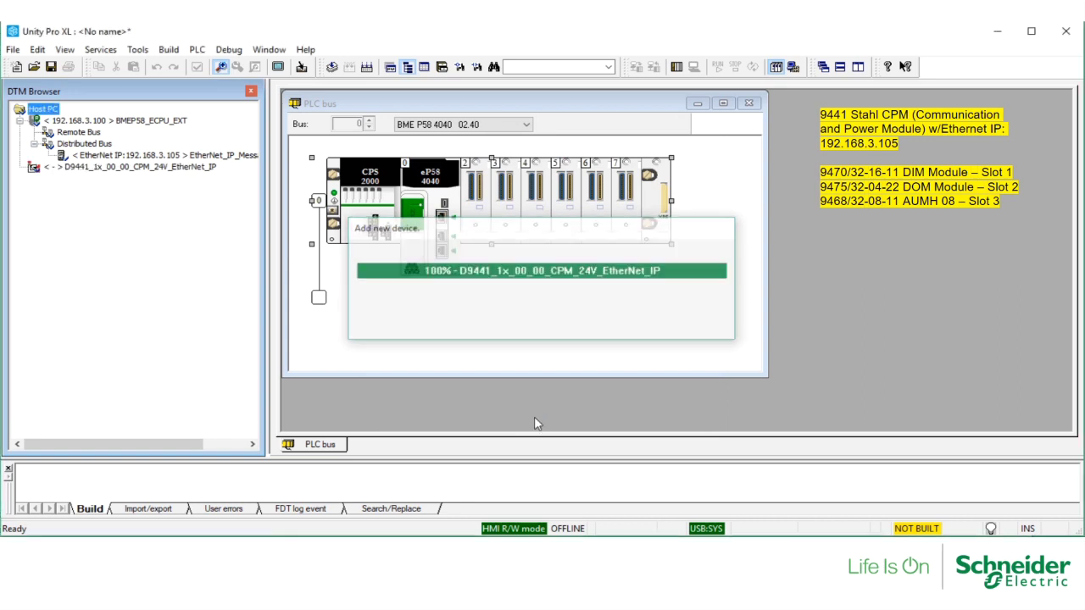
# - Set the D9441 CPM's address to 192.168.3.105 in its parameters
pyautogui.click(190, 171)
pyautogui.doubleClick(190, 171)
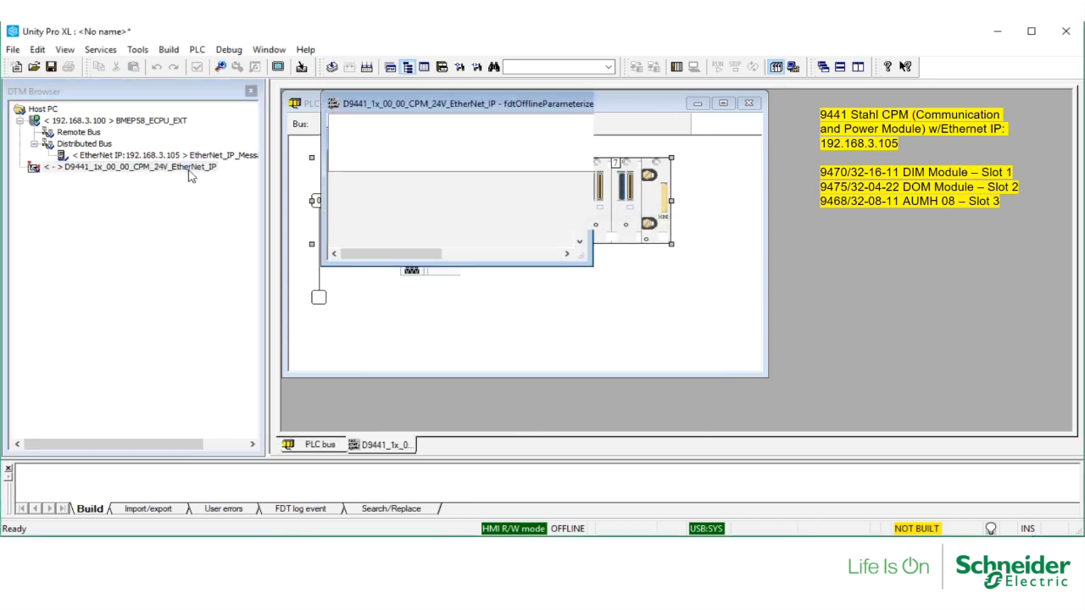
pyautogui.click(539, 247)
pyautogui.write('192 . 168 . 3 . 126')
pyautogui.press('.')
pyautogui.write('105')
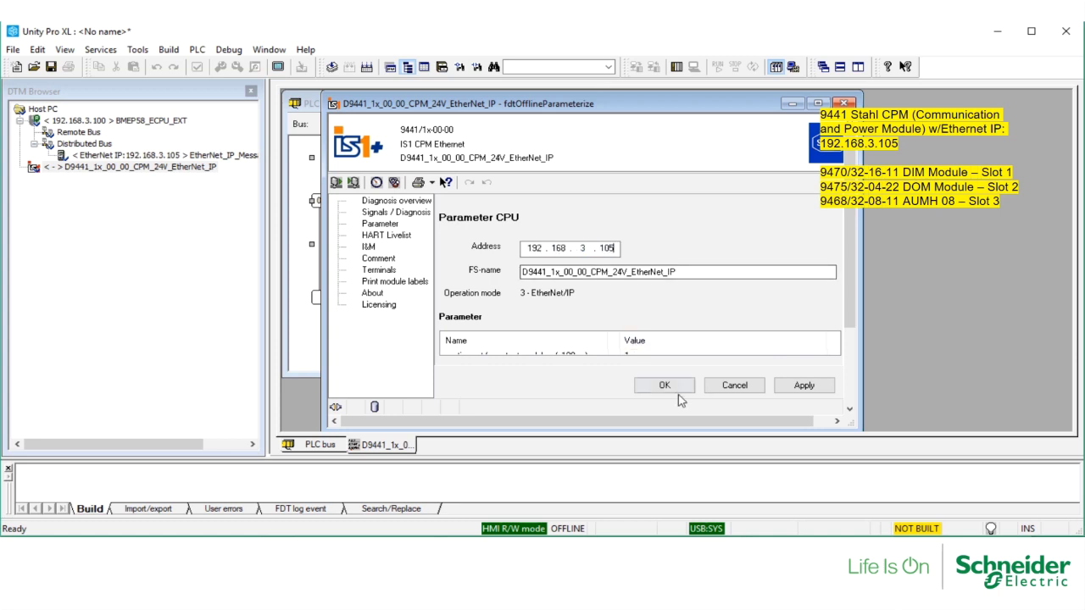
pyautogui.click(674, 386)
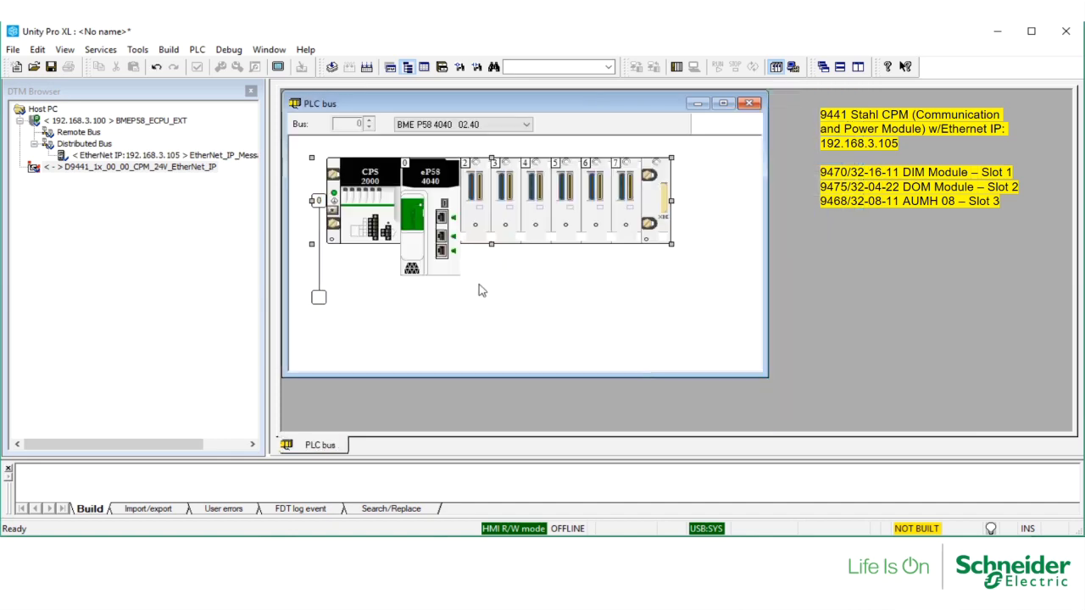
# - Insert the 9470/3x-16xx DIM 16 module into Slot 01 of the D9441 CPM, keeping its default name
pyautogui.rightClick(206, 170)
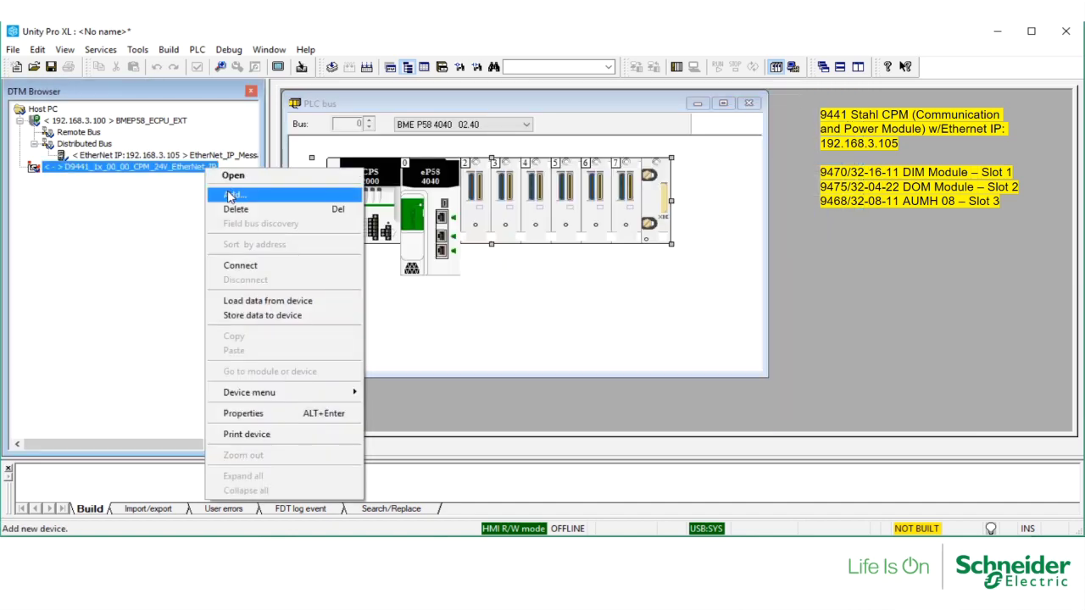
pyautogui.click(236, 193)
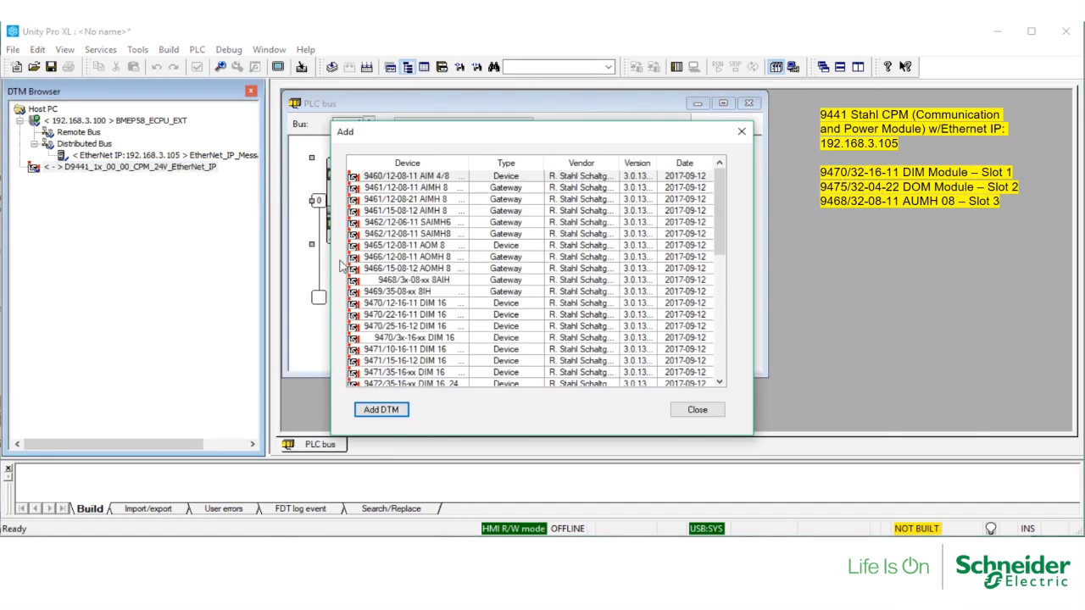
pyautogui.click(442, 338)
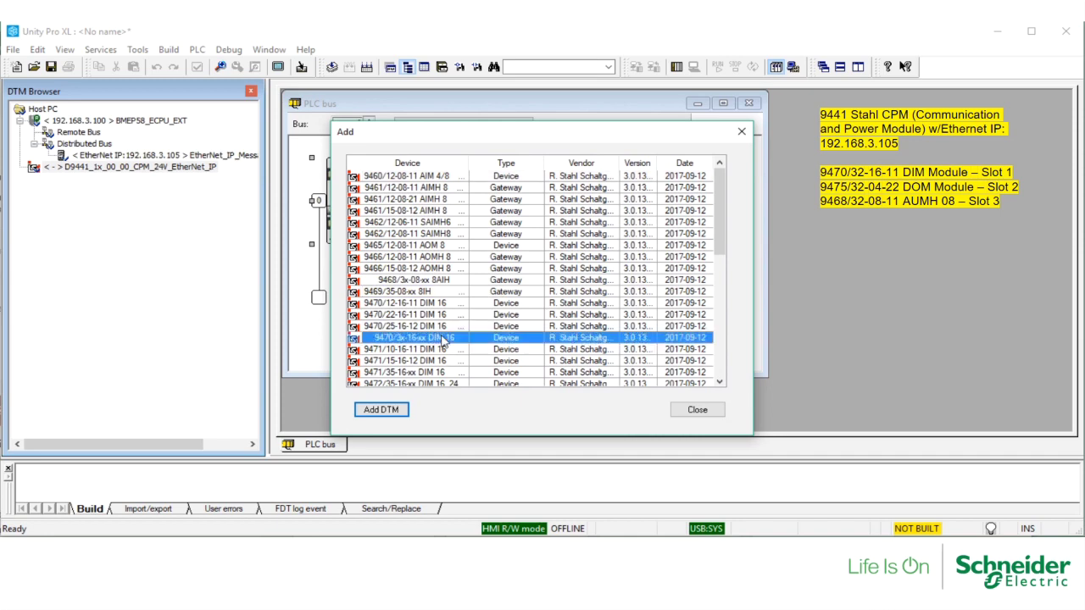
pyautogui.click(383, 410)
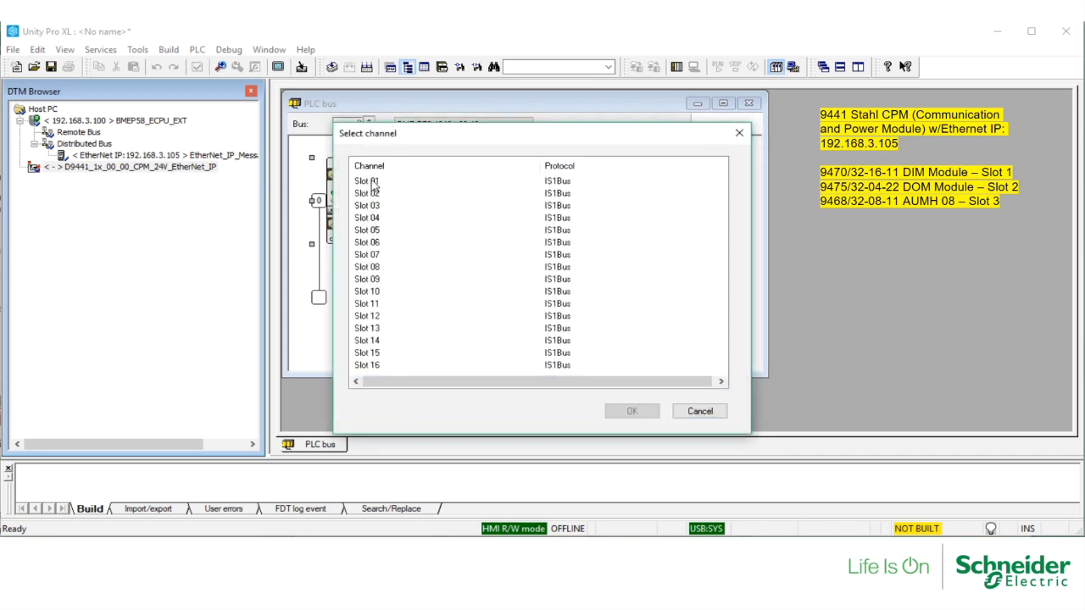
pyautogui.click(373, 183)
pyautogui.click(630, 410)
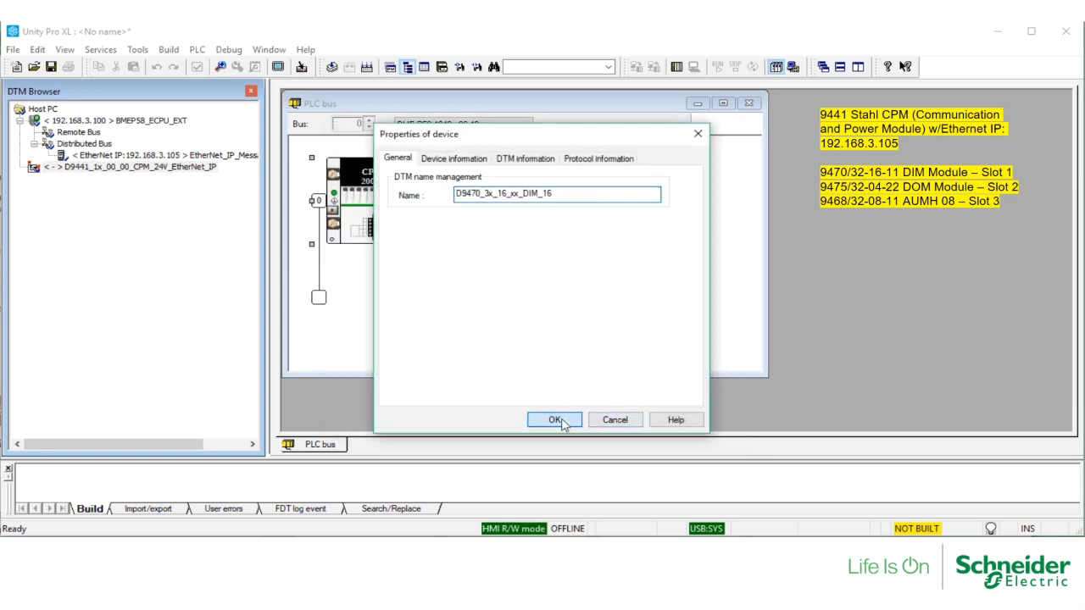
pyautogui.click(556, 421)
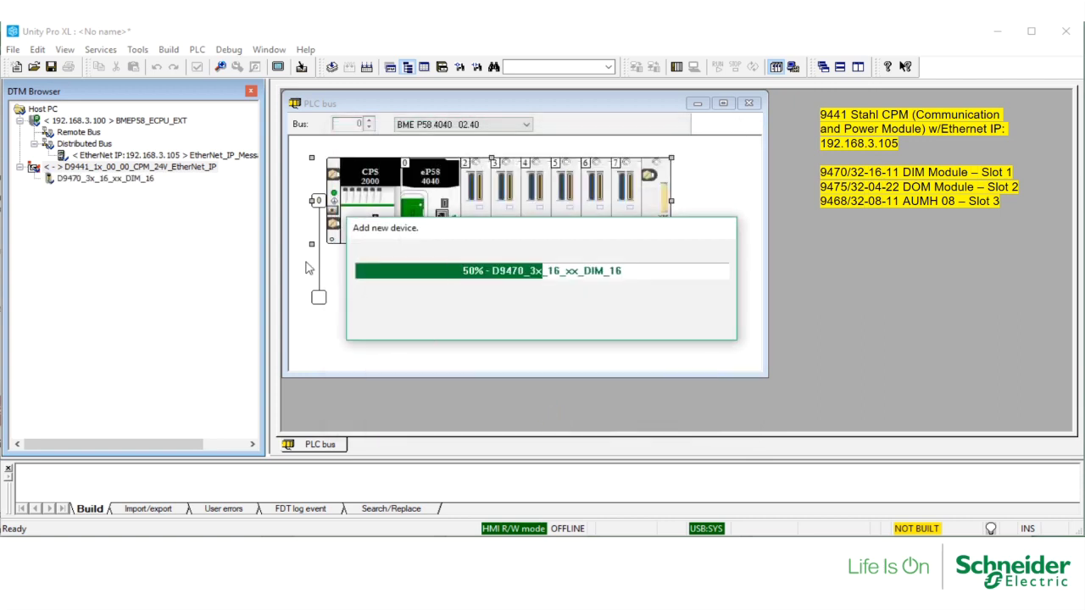
# - Insert the 9475/3x-04-xx DOM 4 module into Slot 02 of the D9441 CPM, keeping its default name
pyautogui.rightClick(210, 166)
pyautogui.click(239, 195)
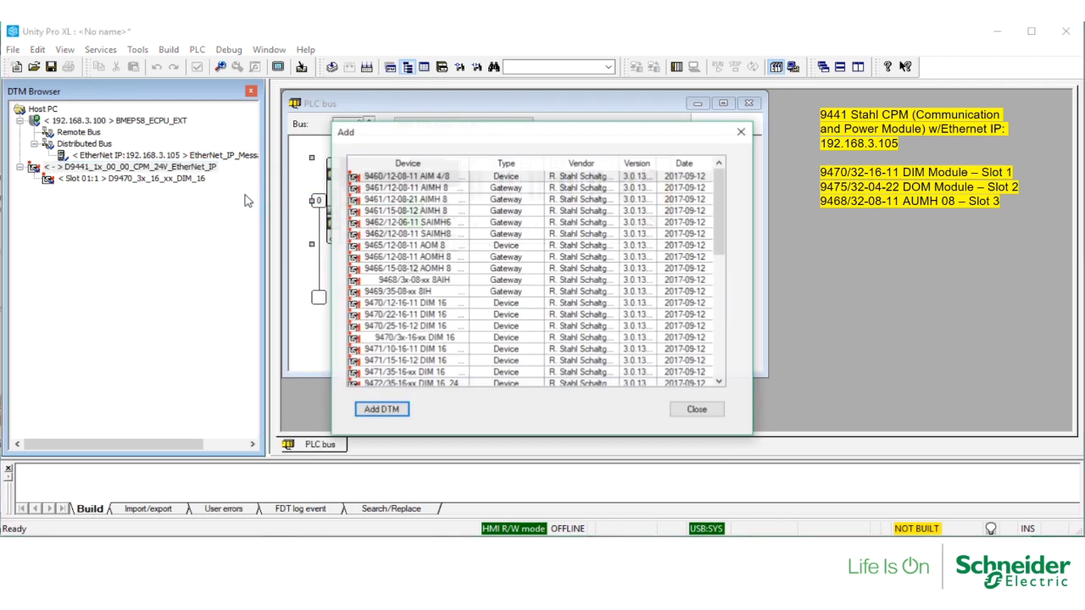
pyautogui.moveTo(720, 224); pyautogui.dragTo(738, 302)
pyautogui.click(401, 304)
pyautogui.click(388, 410)
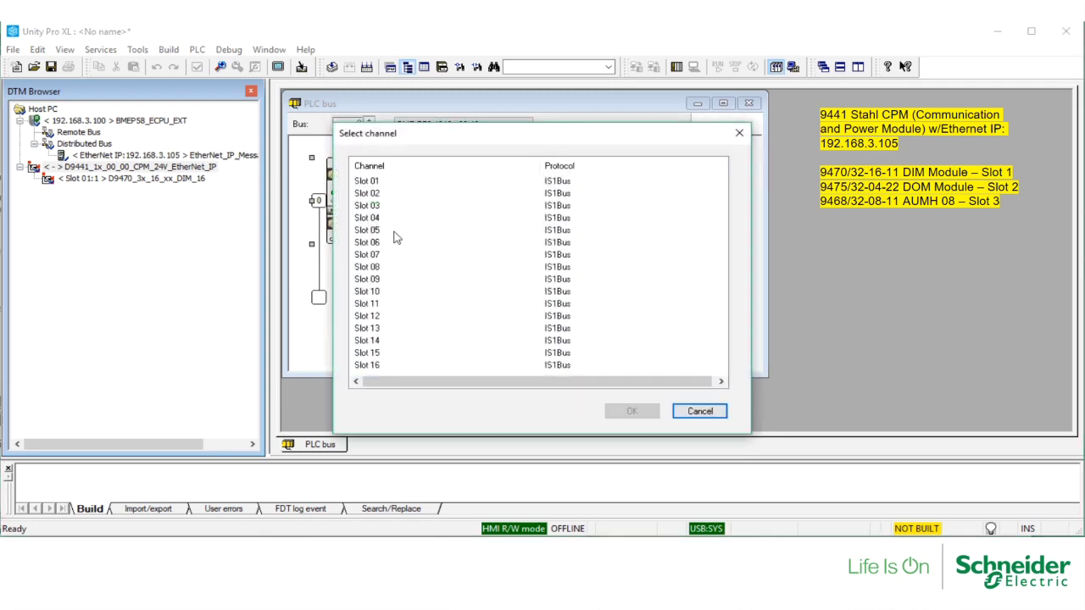
pyautogui.click(378, 194)
pyautogui.click(631, 411)
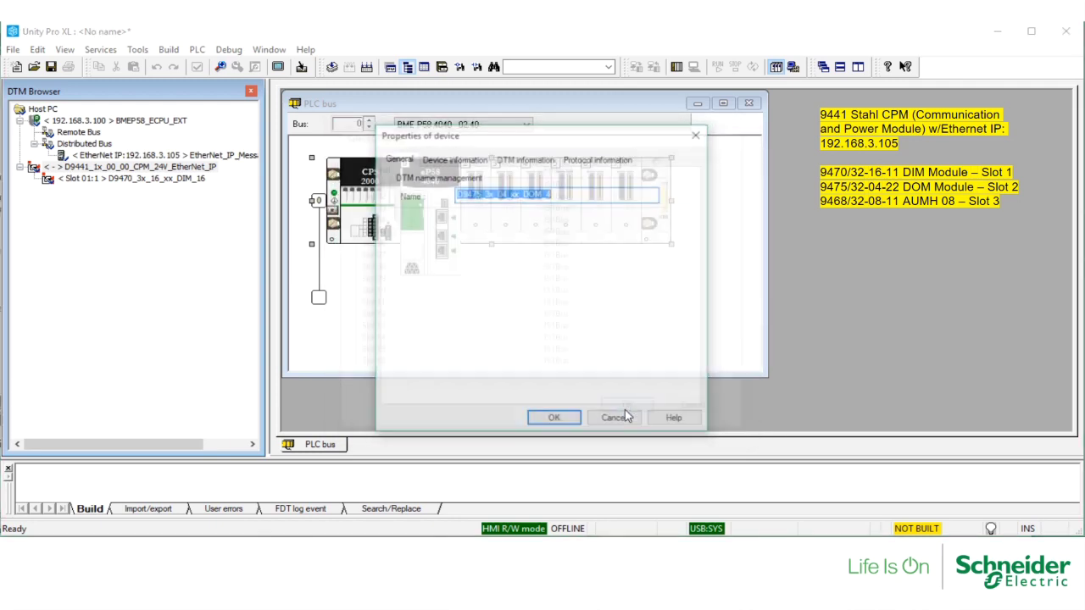
pyautogui.click(540, 420)
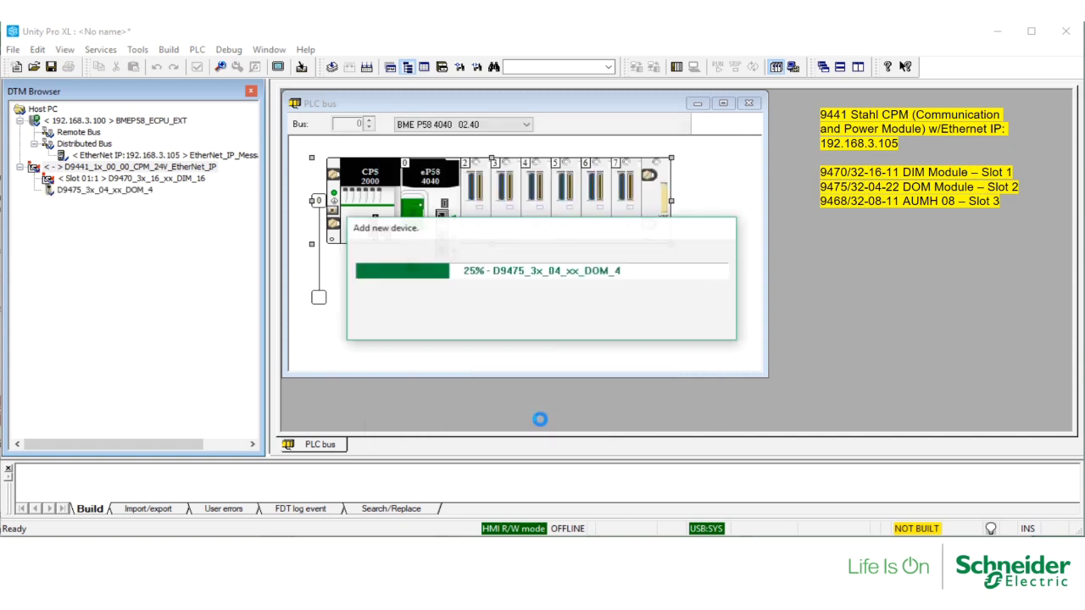
# - Insert the 9468/3x-08-xx 8AIH module into Slot 03 of the D9441 CPM, keeping its default name
pyautogui.rightClick(190, 168)
pyautogui.click(212, 197)
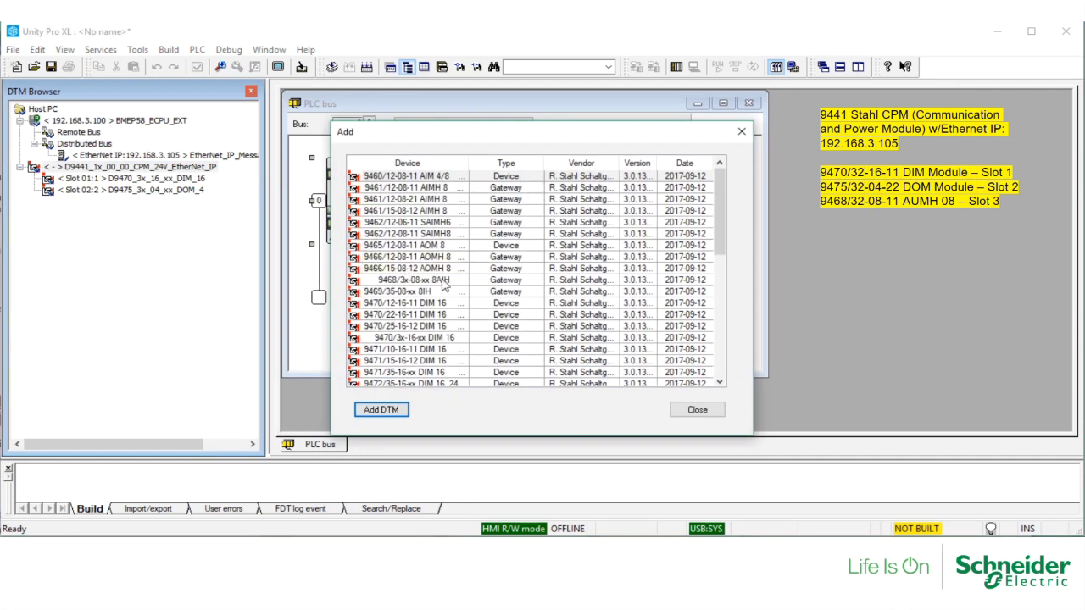
pyautogui.click(444, 280)
pyautogui.click(382, 410)
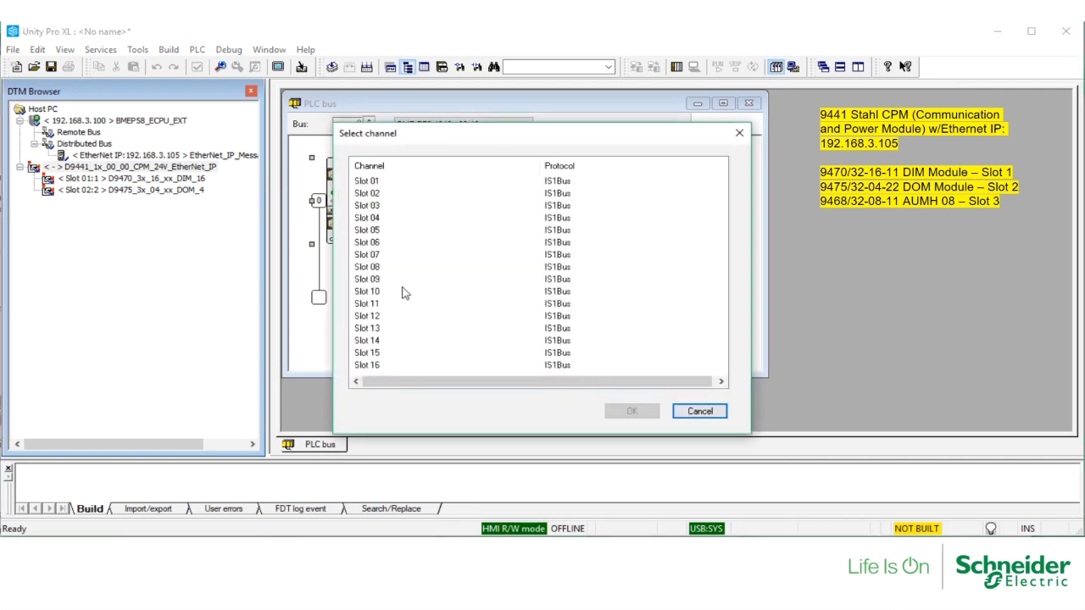
pyautogui.click(372, 208)
pyautogui.click(632, 411)
pyautogui.click(556, 418)
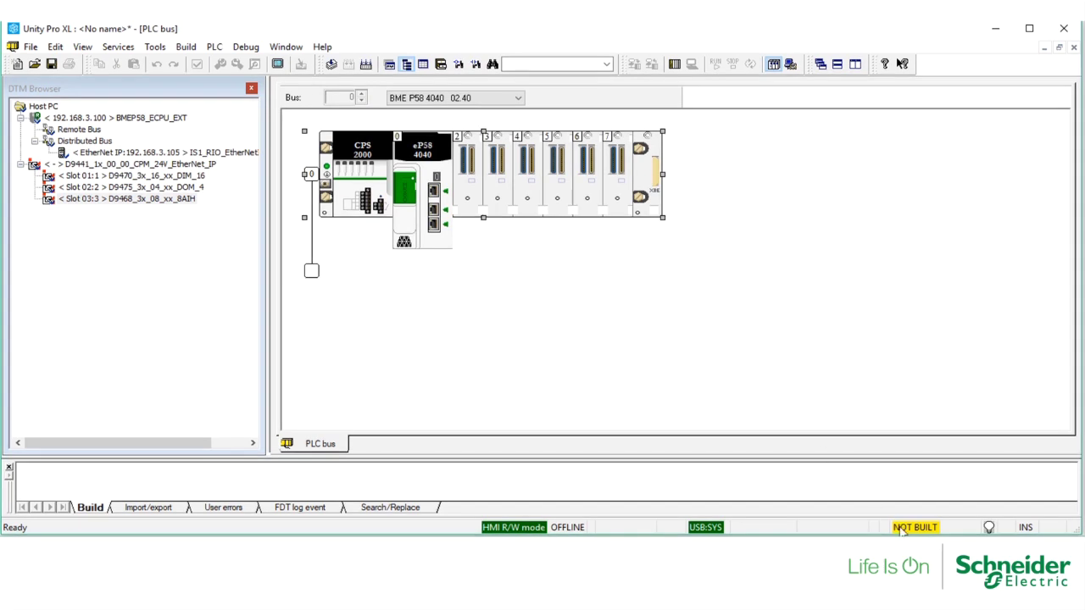
# - Rebuild the entire project and connect to the PLC
pyautogui.click(185, 47)
pyautogui.click(221, 113)
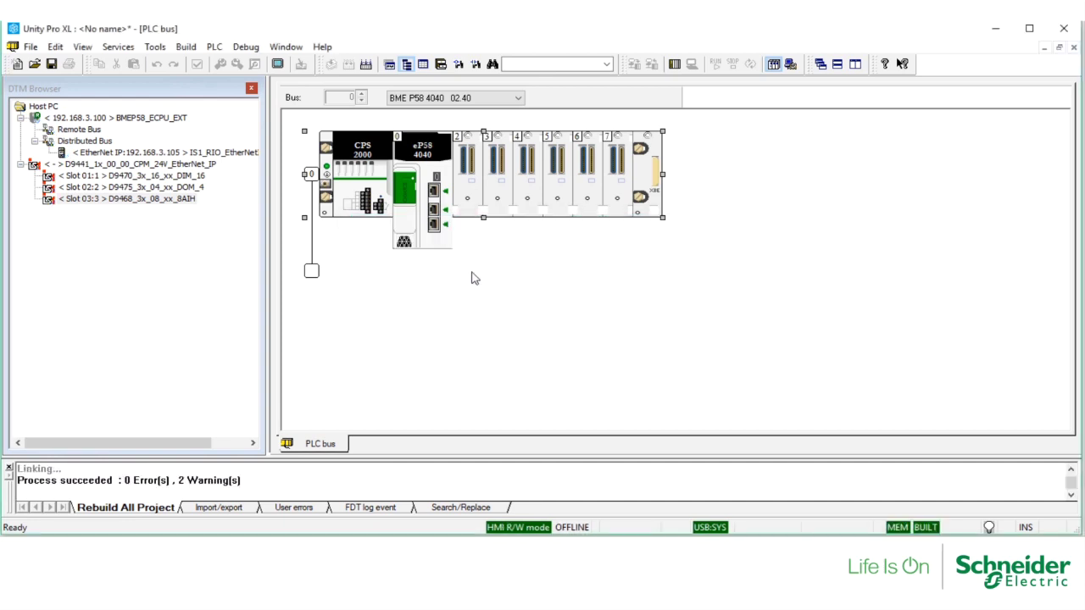
pyautogui.click(215, 47)
pyautogui.click(227, 67)
# - Transfer the project to the PLC with PLC Run after Transfer enabled, confirming the PLC stop
pyautogui.click(213, 45)
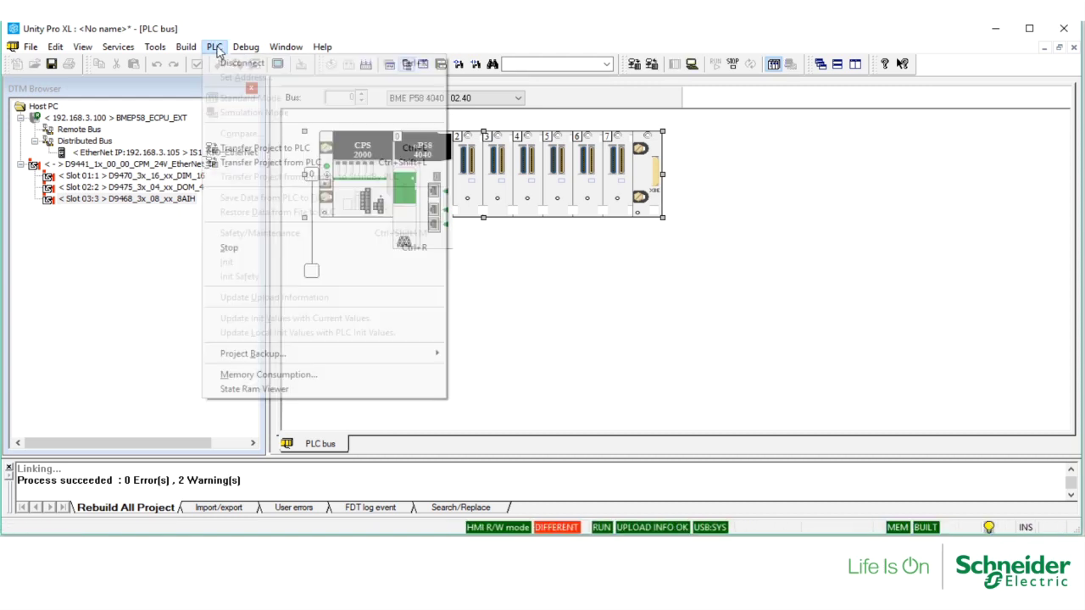
pyautogui.click(230, 151)
pyautogui.click(318, 323)
pyautogui.click(414, 352)
pyautogui.click(523, 340)
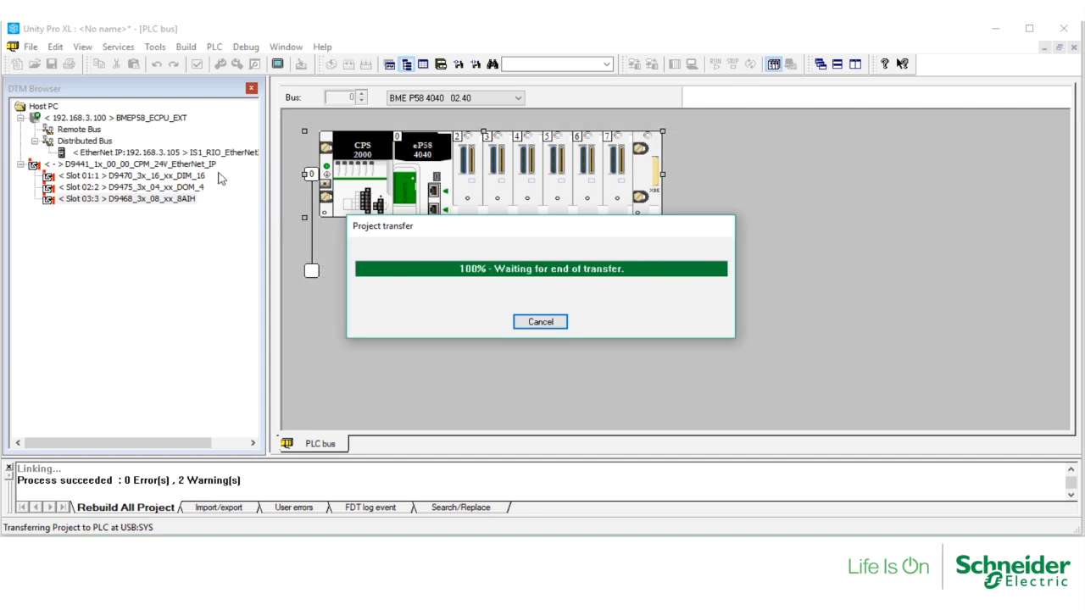
# - Put the PLC in RUN, connect online to the D9441 CPM, and select the Slot 03 D9468 module
pyautogui.click(520, 340)
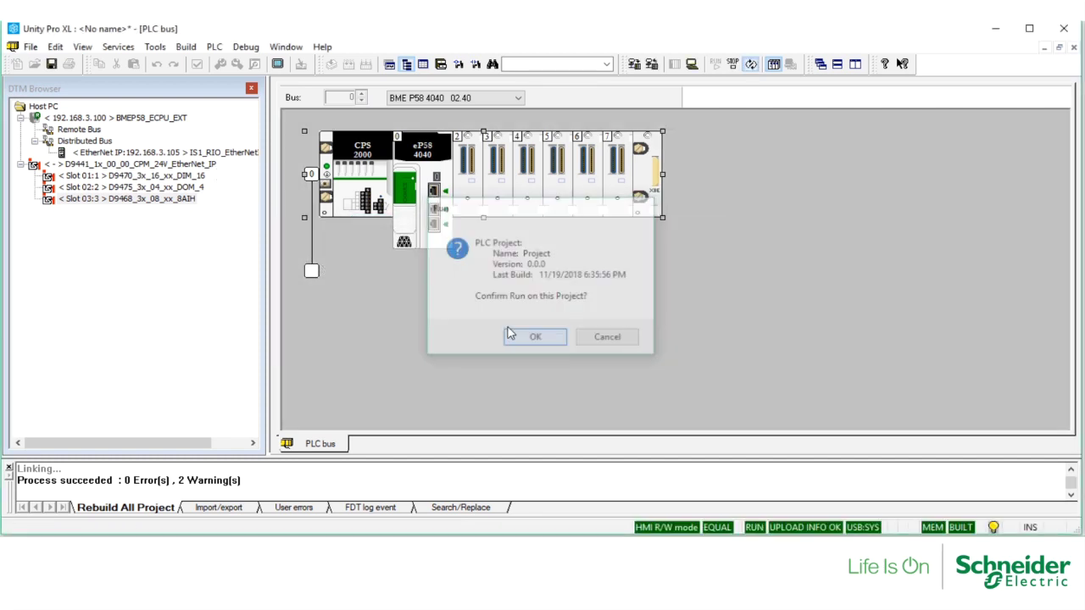
pyautogui.rightClick(207, 165)
pyautogui.click(244, 257)
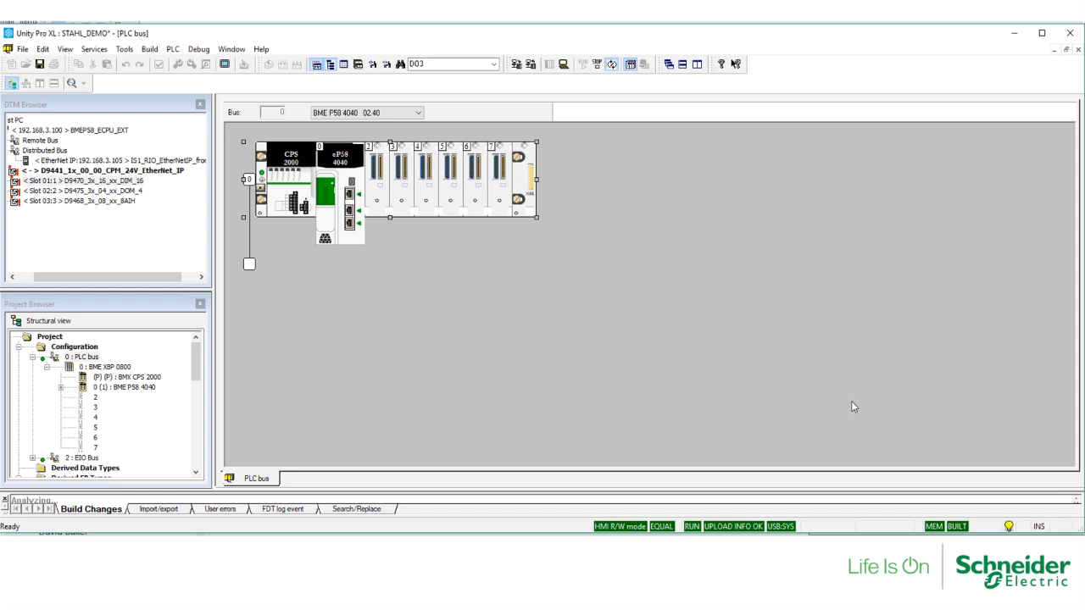
pyautogui.click(126, 204)
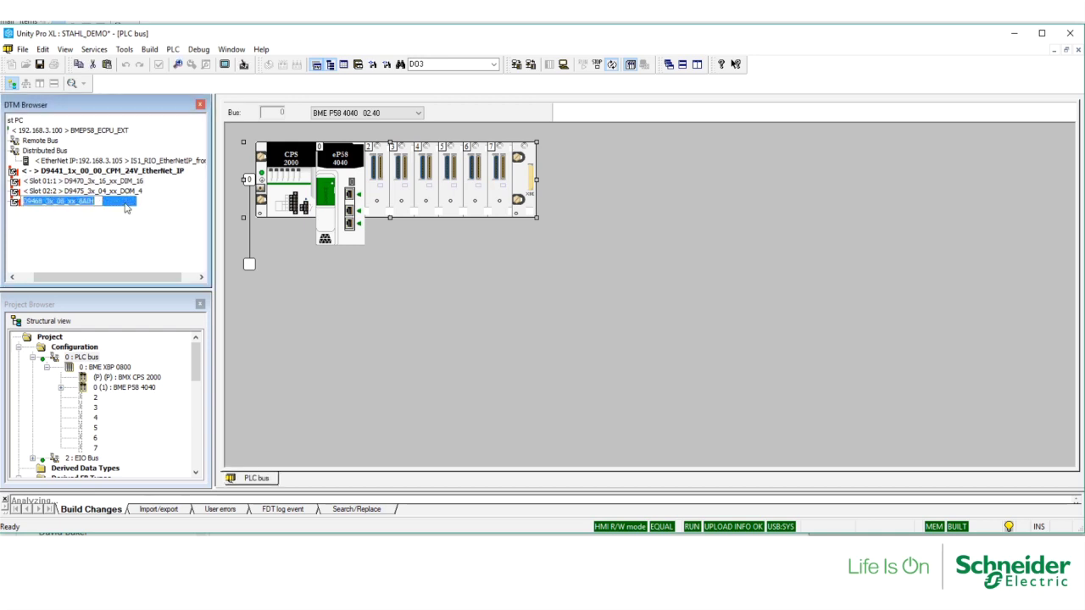
# - Change the Slot 03 module's operation mode to 1 - 8 AOH and confirm the change
pyautogui.doubleClick(115, 207)
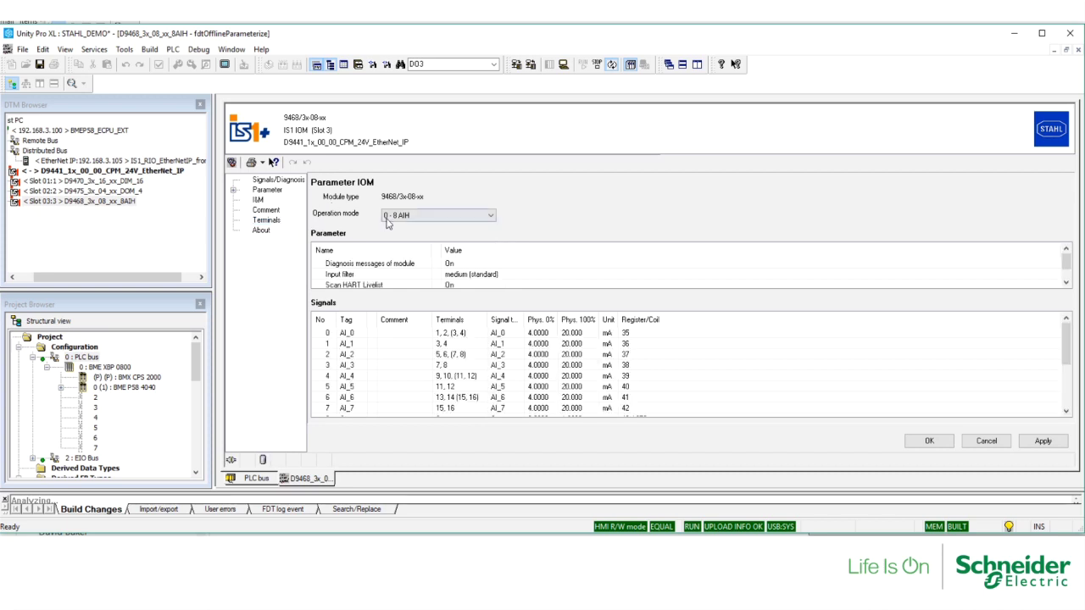
pyautogui.click(425, 222)
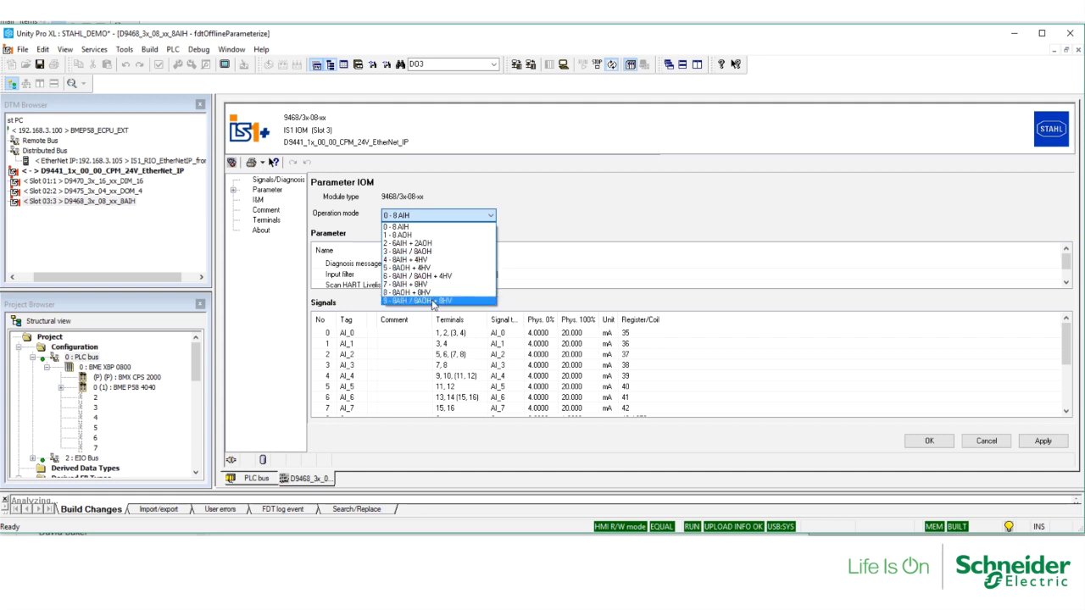
pyautogui.click(415, 234)
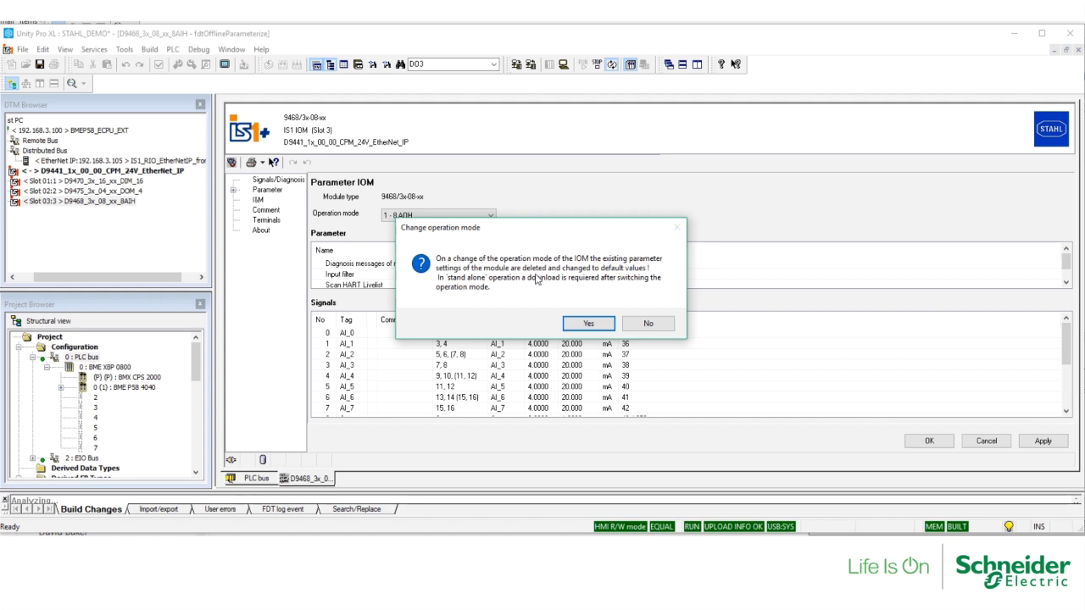
pyautogui.click(588, 323)
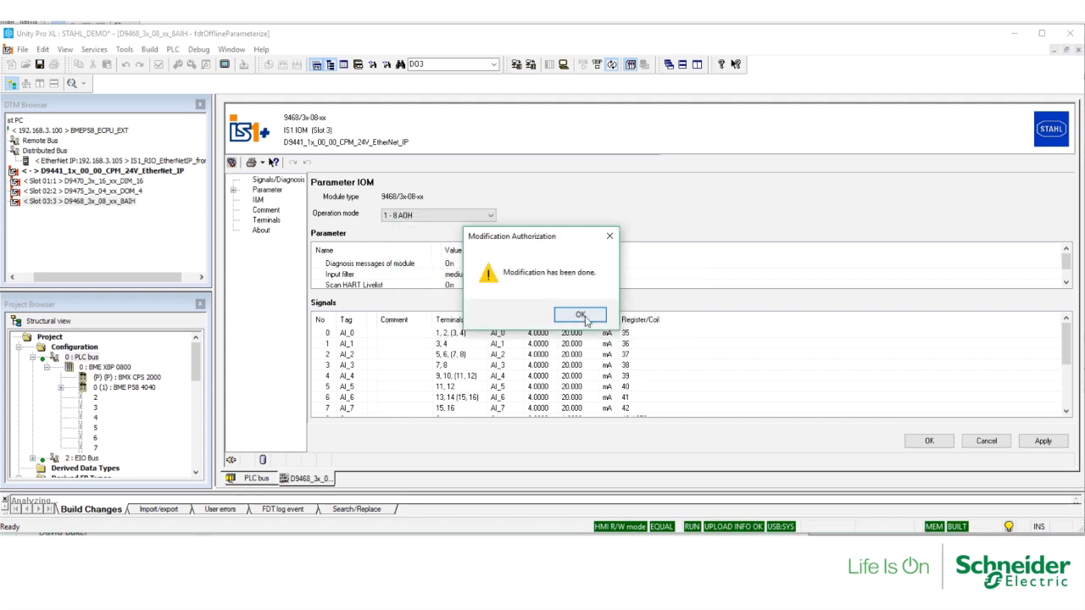
pyautogui.click(584, 316)
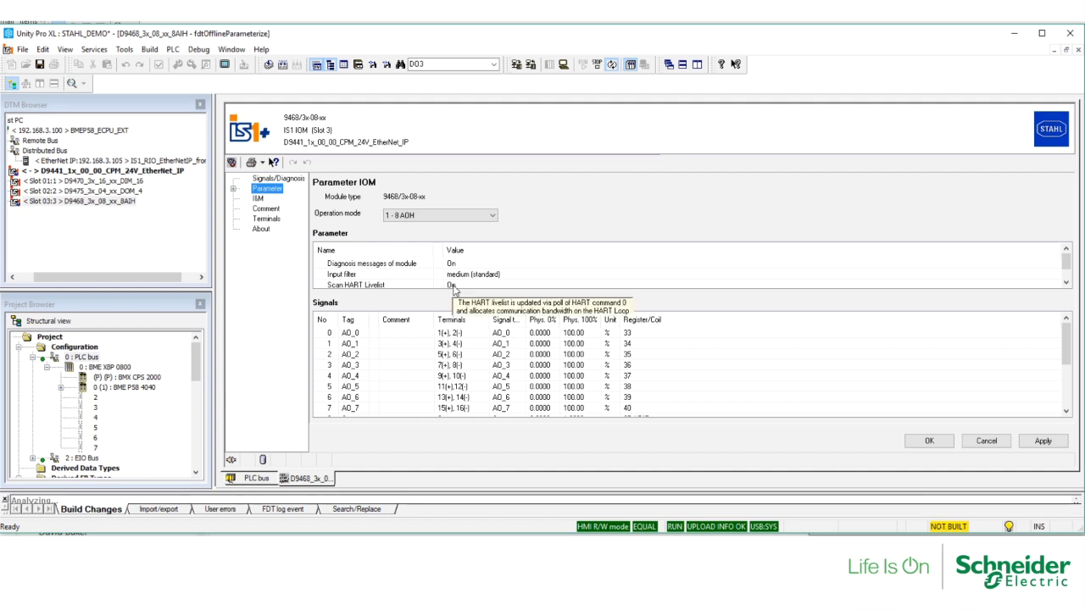
# - Keep AO_0 at 4...20 mA, error detection On and 0% on error, then accept with OK
pyautogui.click(234, 189)
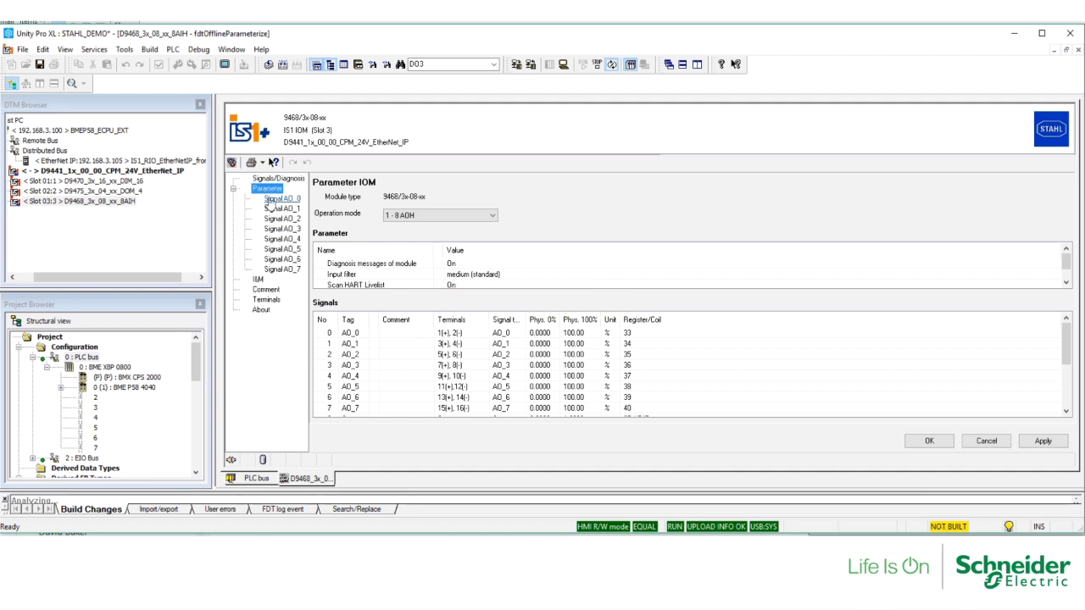
pyautogui.click(282, 198)
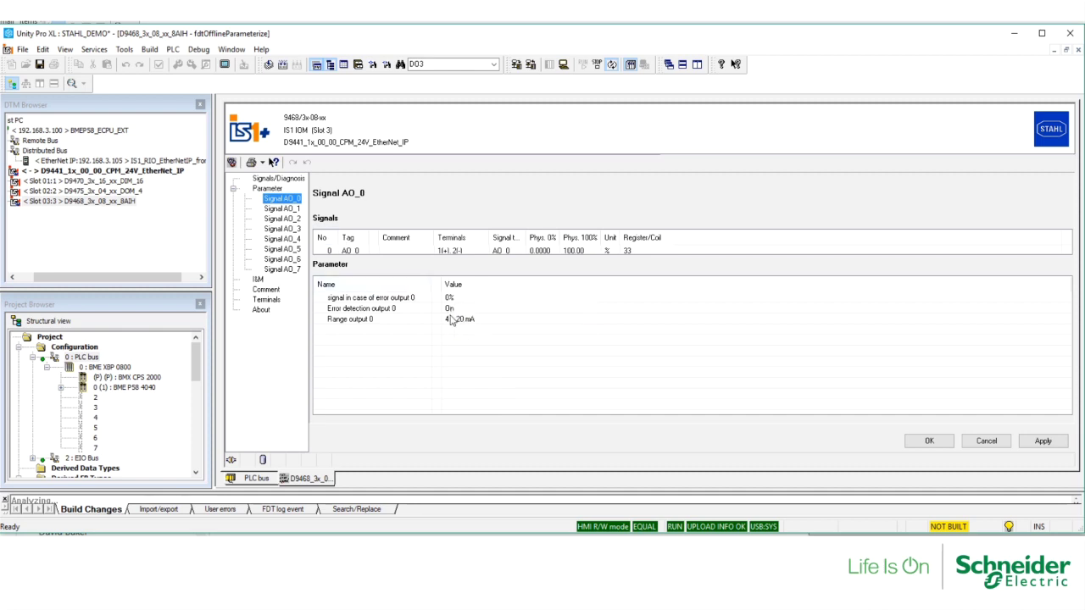
pyautogui.click(449, 325)
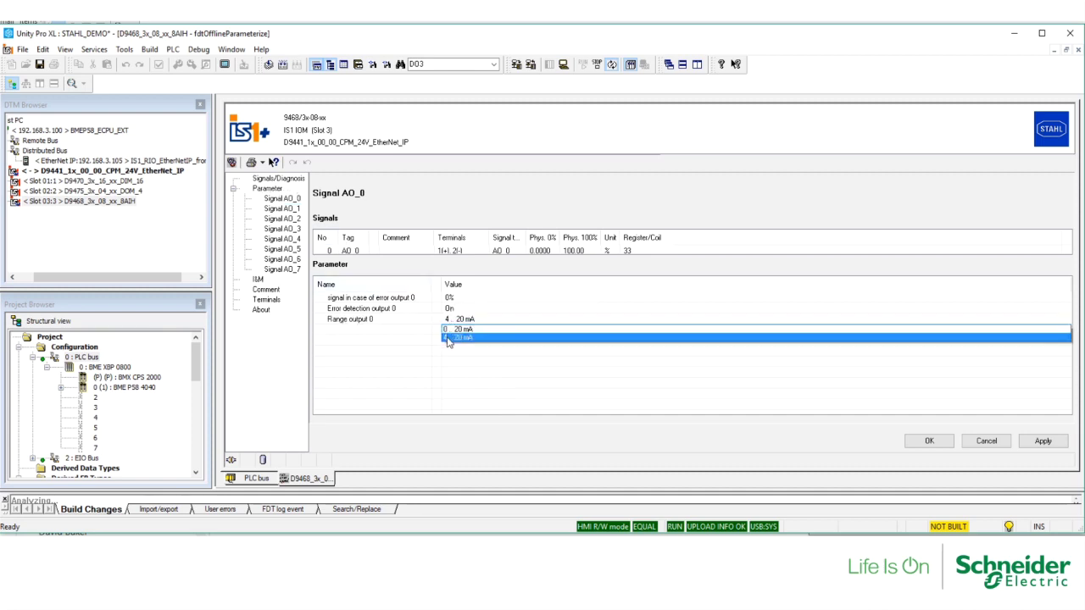
pyautogui.click(465, 316)
pyautogui.click(462, 309)
pyautogui.click(458, 298)
pyautogui.click(458, 298)
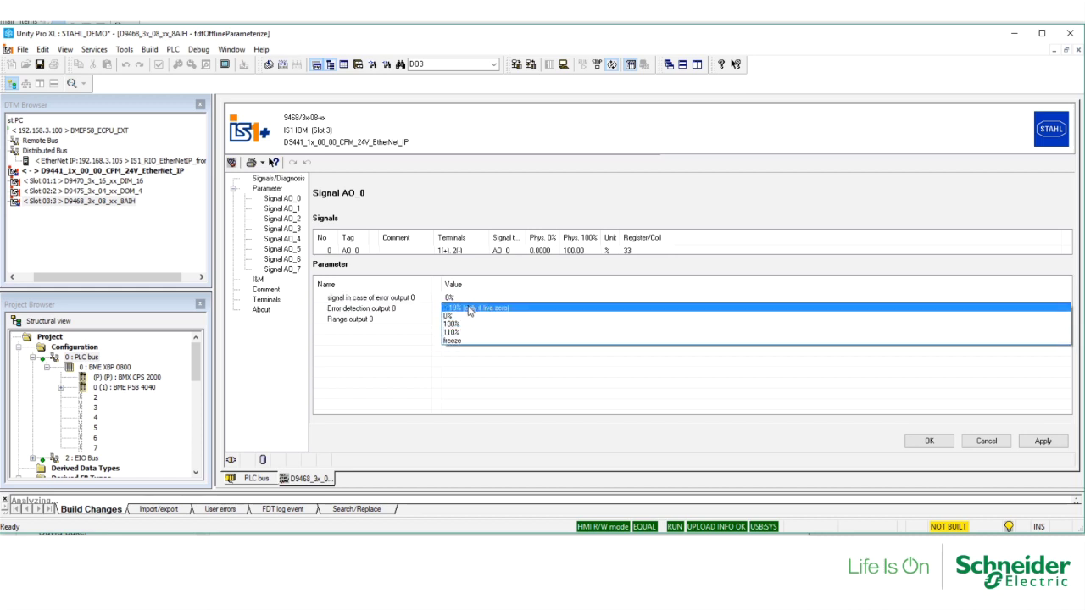
pyautogui.click(487, 293)
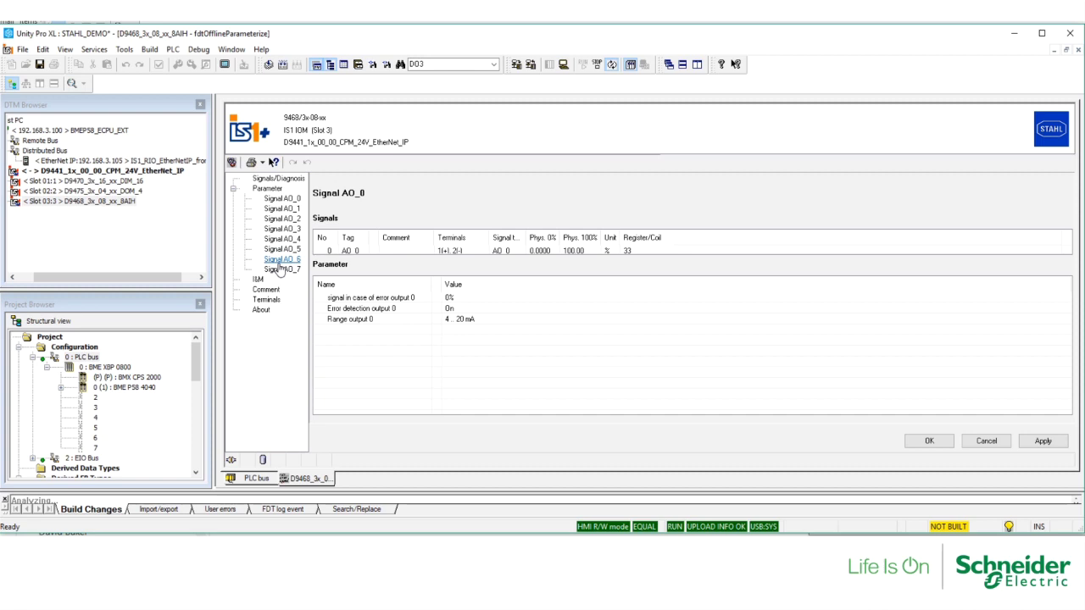
pyautogui.click(931, 442)
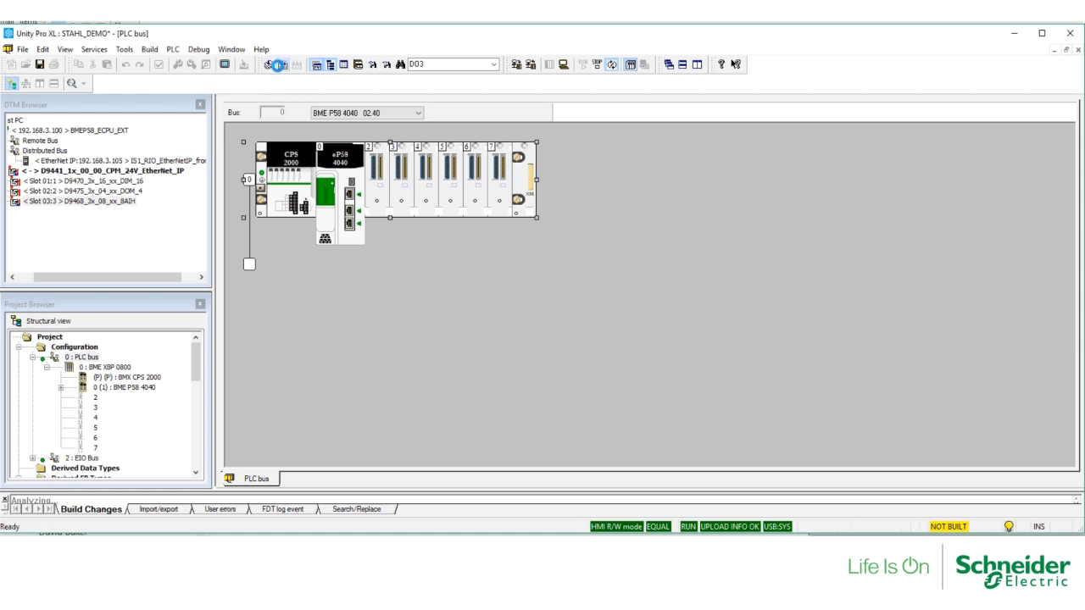
# - Download the changes to the PLC and store the parameters into the D9441 coupler
pyautogui.click(277, 65)
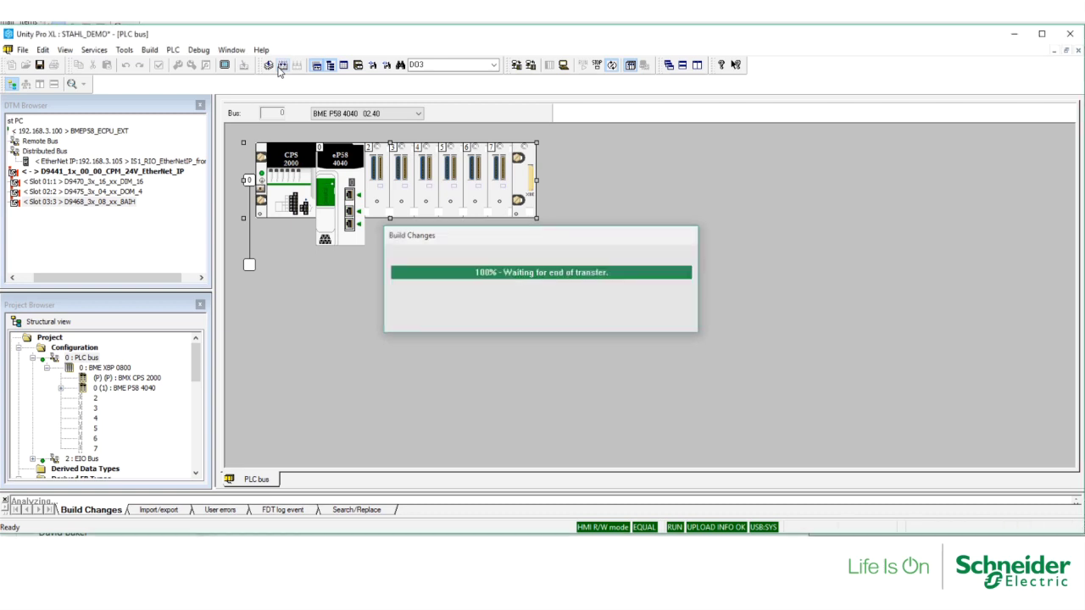
pyautogui.rightClick(178, 175)
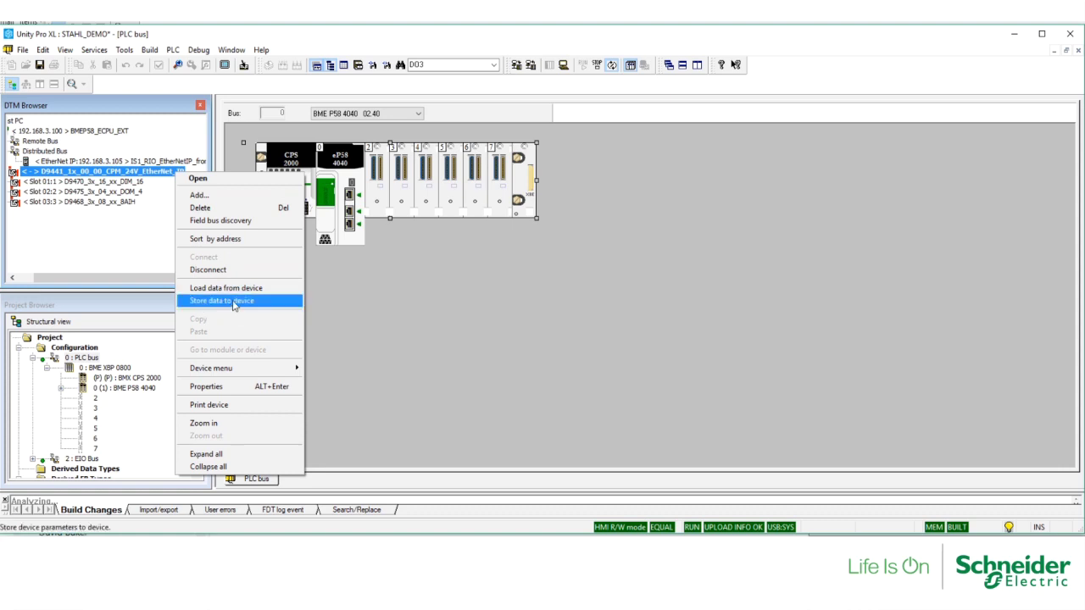
pyautogui.click(264, 308)
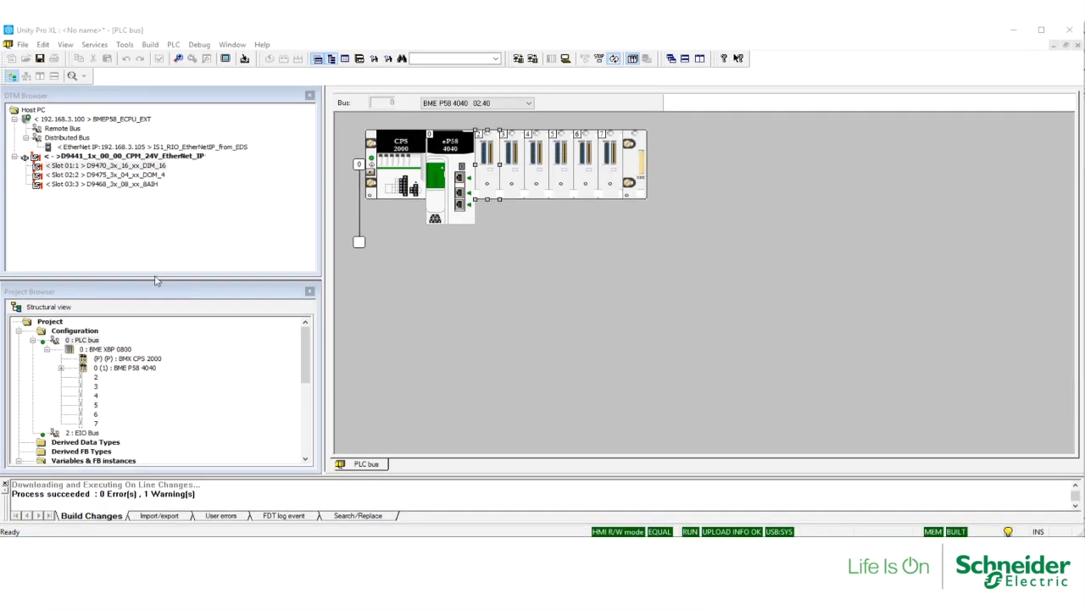
# - Connect the Slot 01 D9470 module online and show its Signals/Diagnosis page
pyautogui.rightClick(157, 164)
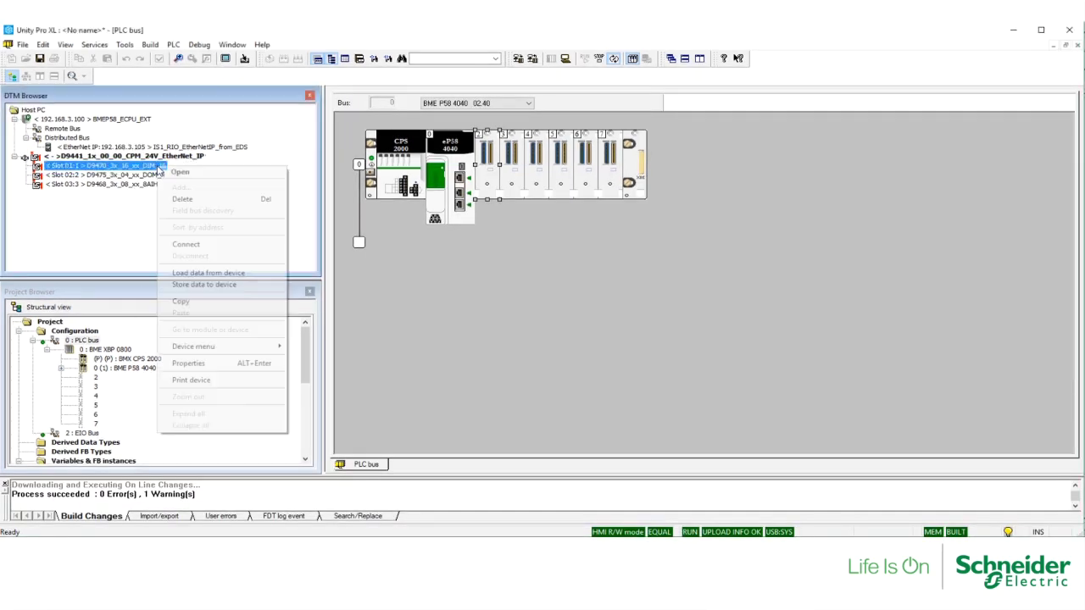
pyautogui.click(185, 245)
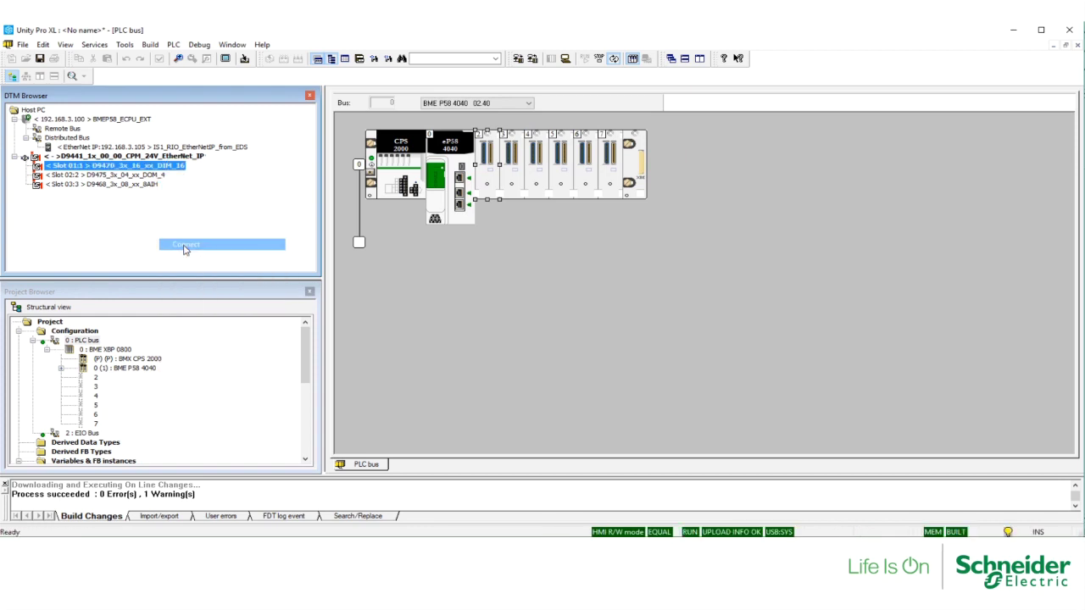
pyautogui.doubleClick(169, 166)
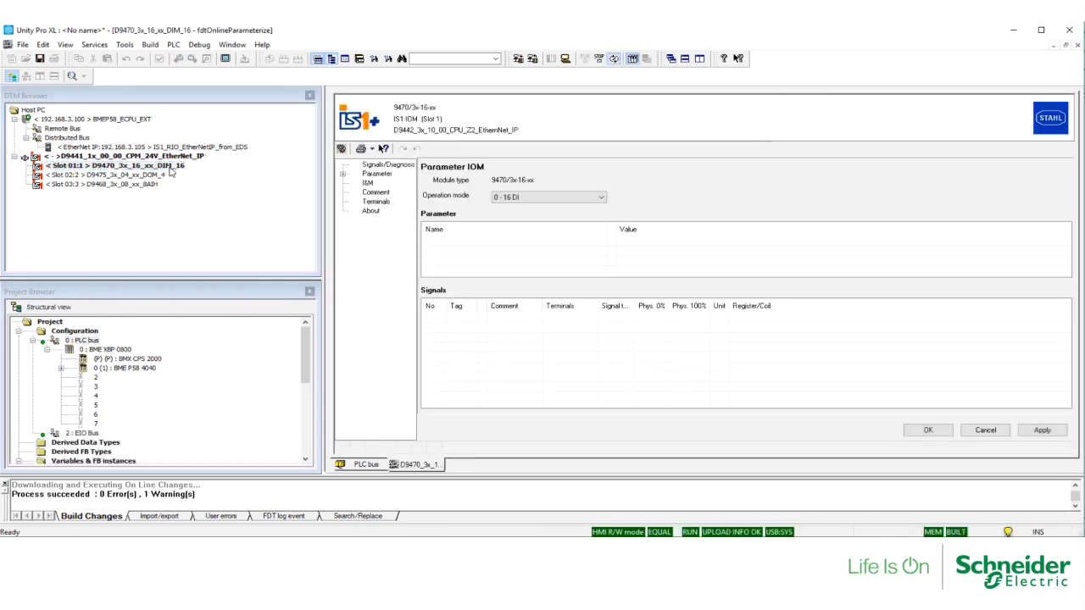
pyautogui.click(373, 166)
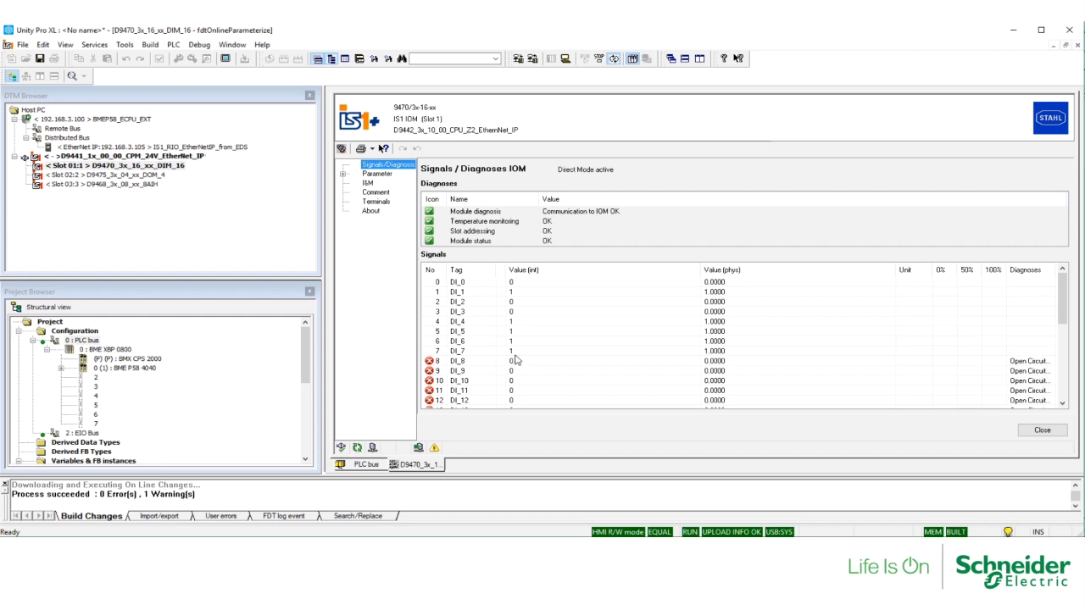
# - Widen the Diagnoses column and inspect the DI_8 to DI_11 open-circuit diagnoses
pyautogui.click(462, 364)
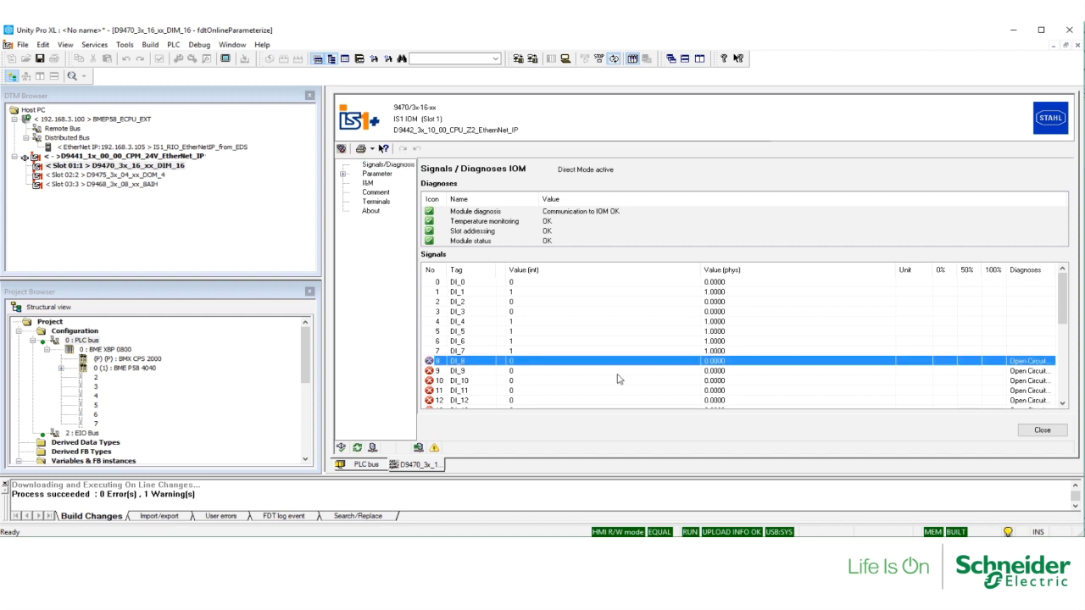
pyautogui.moveTo(897, 267); pyautogui.dragTo(810, 268)
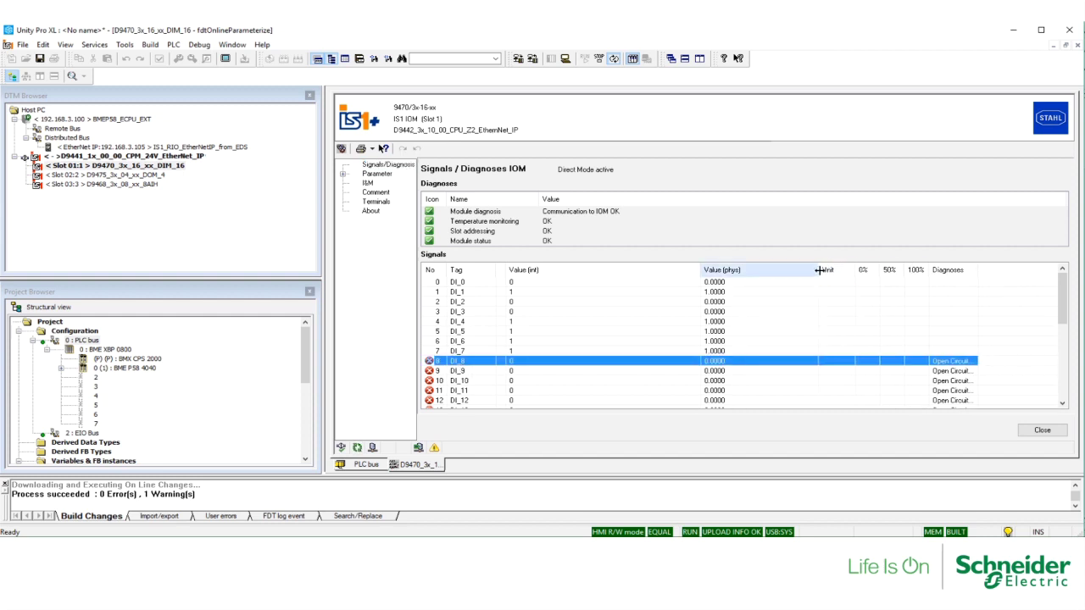
pyautogui.moveTo(971, 267); pyautogui.dragTo(1035, 269)
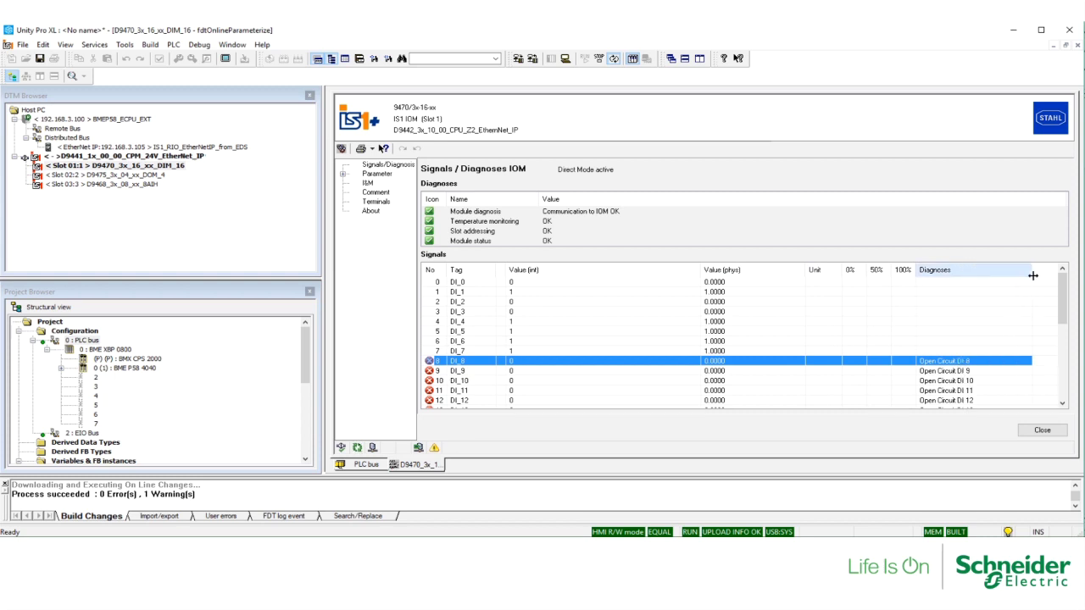
pyautogui.click(964, 373)
pyautogui.click(964, 382)
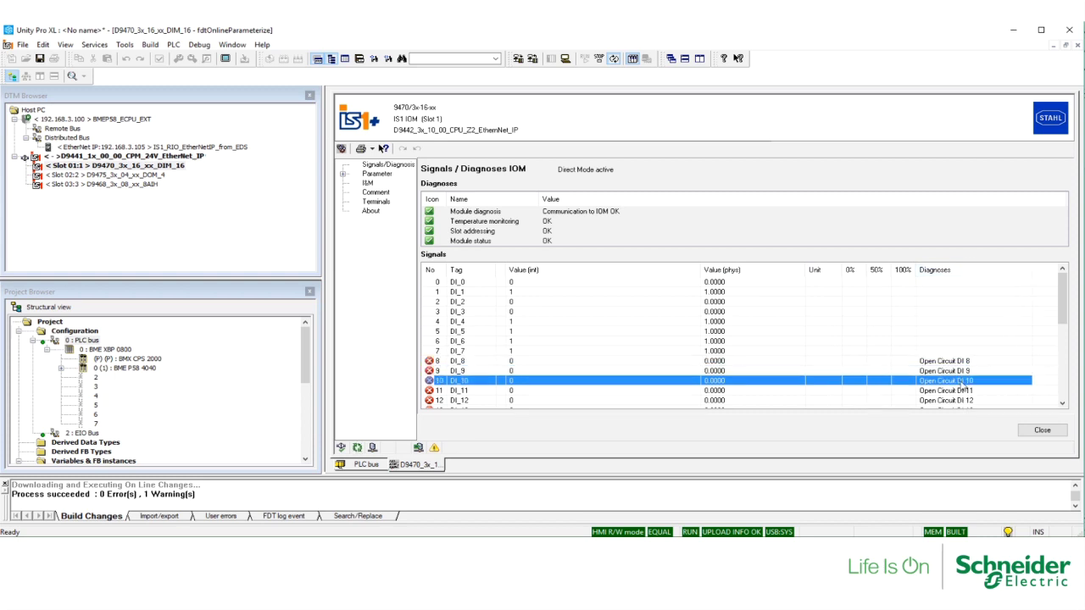
pyautogui.click(967, 392)
pyautogui.moveTo(1065, 319); pyautogui.dragTo(1066, 367)
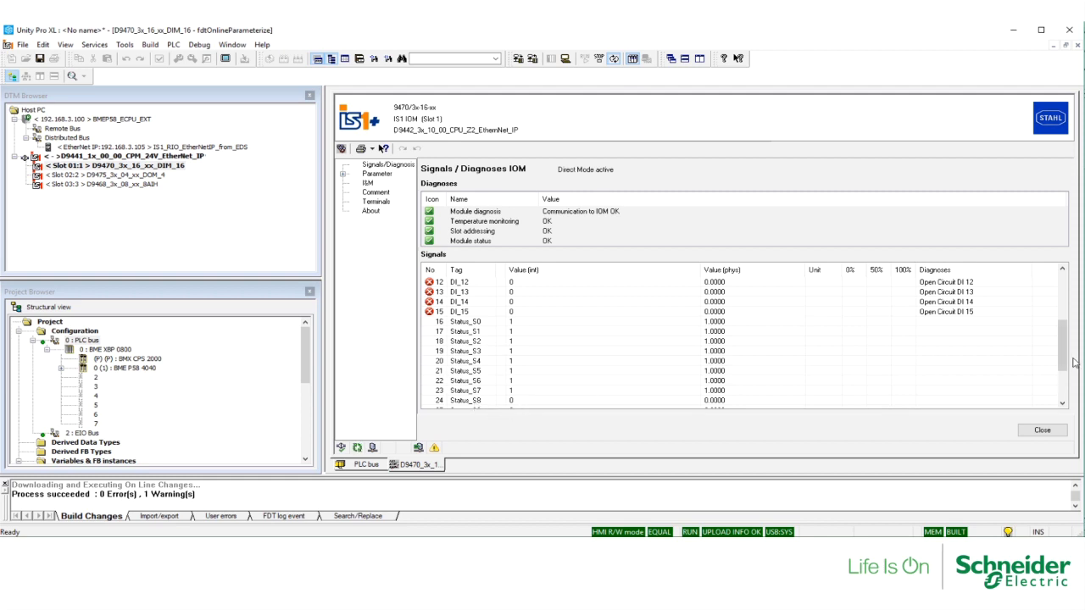
pyautogui.moveTo(1063, 362)
pyautogui.mouseDown()
pyautogui.moveTo(1065, 402)
pyautogui.moveTo(1059, 363)
pyautogui.mouseUp()
pyautogui.click(139, 175)
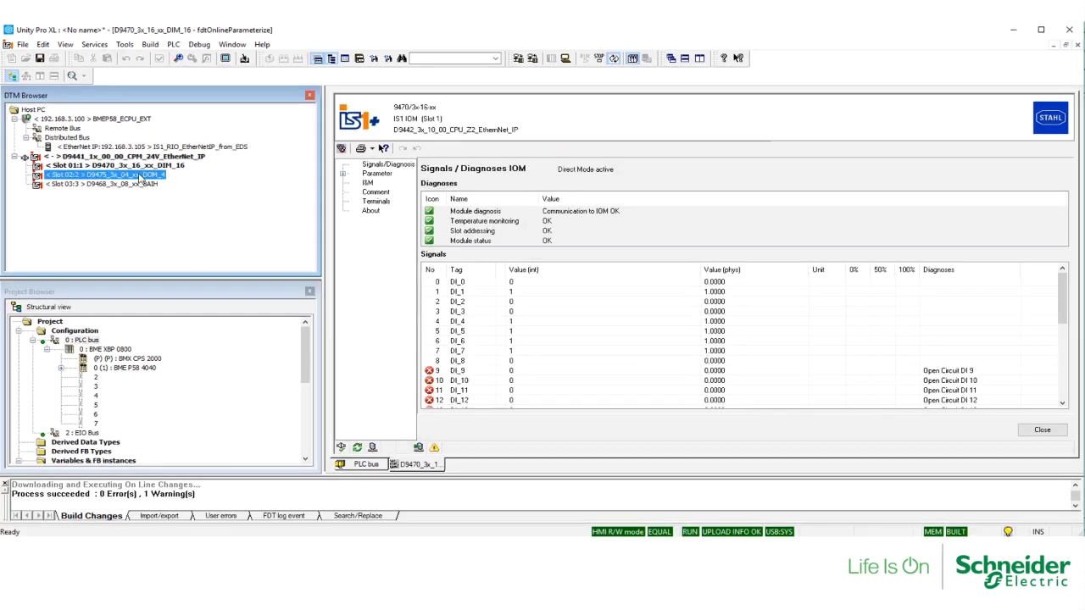
pyautogui.rightClick(141, 177)
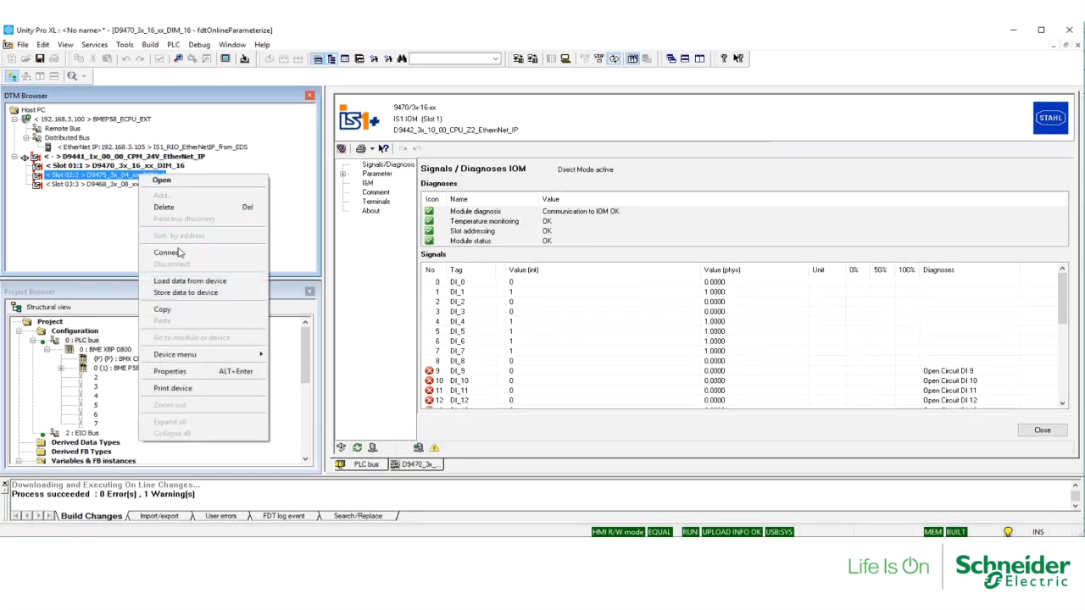
pyautogui.click(169, 253)
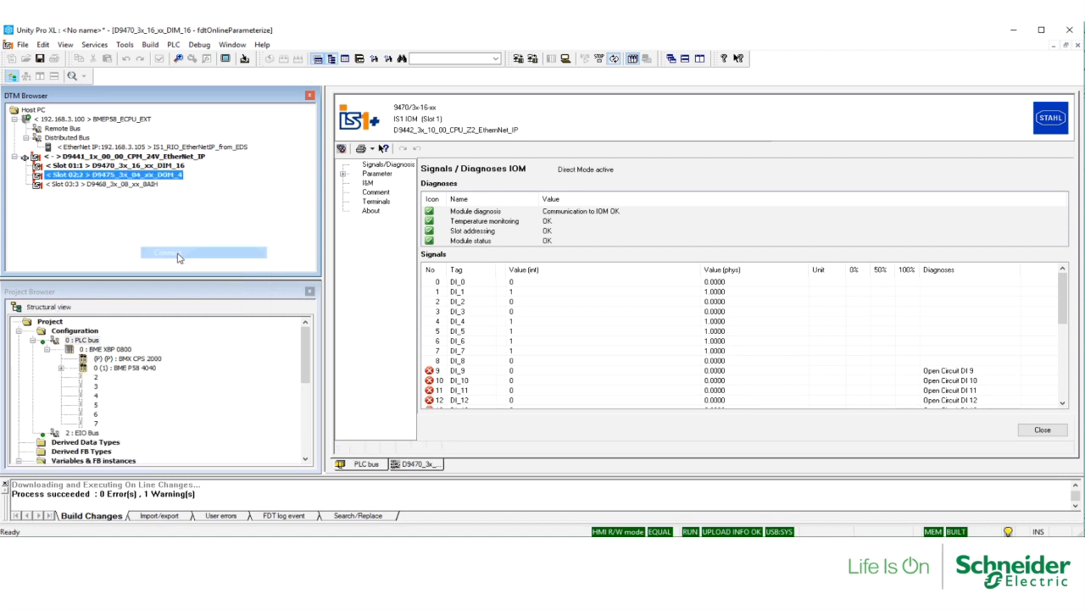
pyautogui.doubleClick(161, 178)
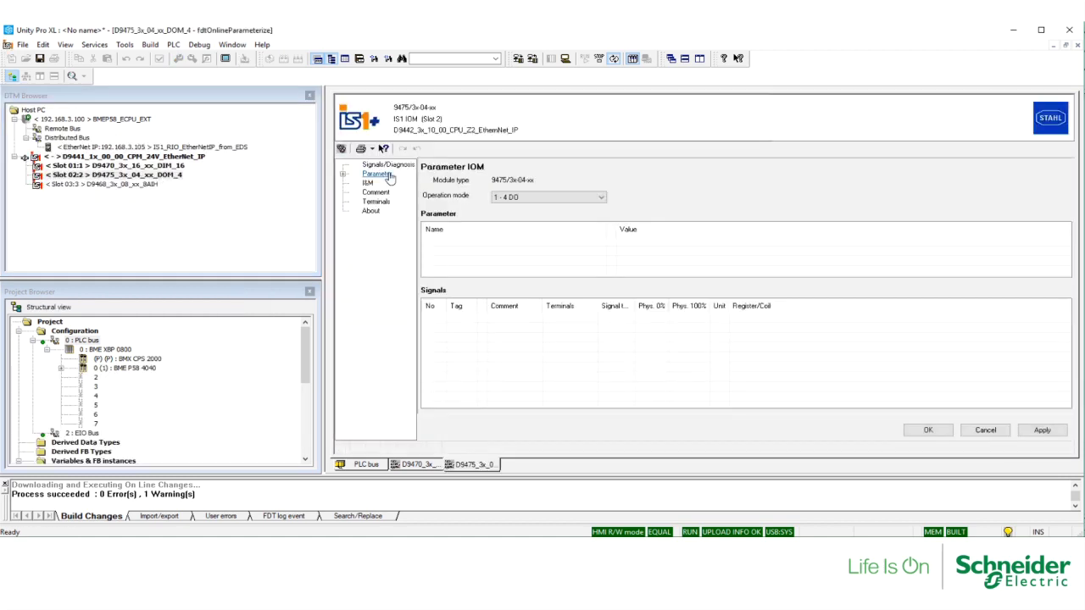
pyautogui.click(390, 167)
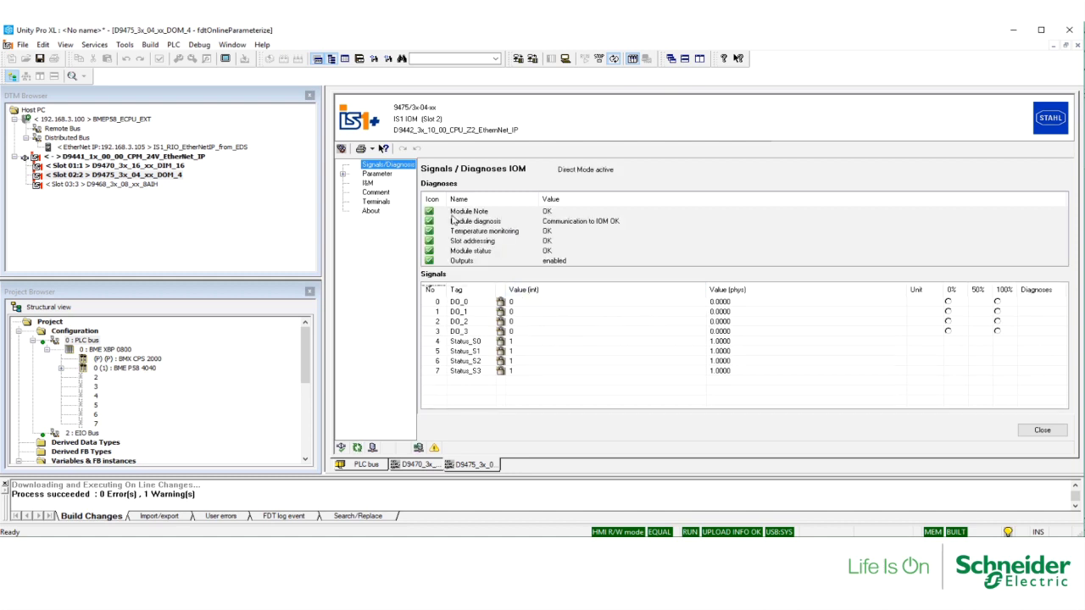
pyautogui.click(521, 303)
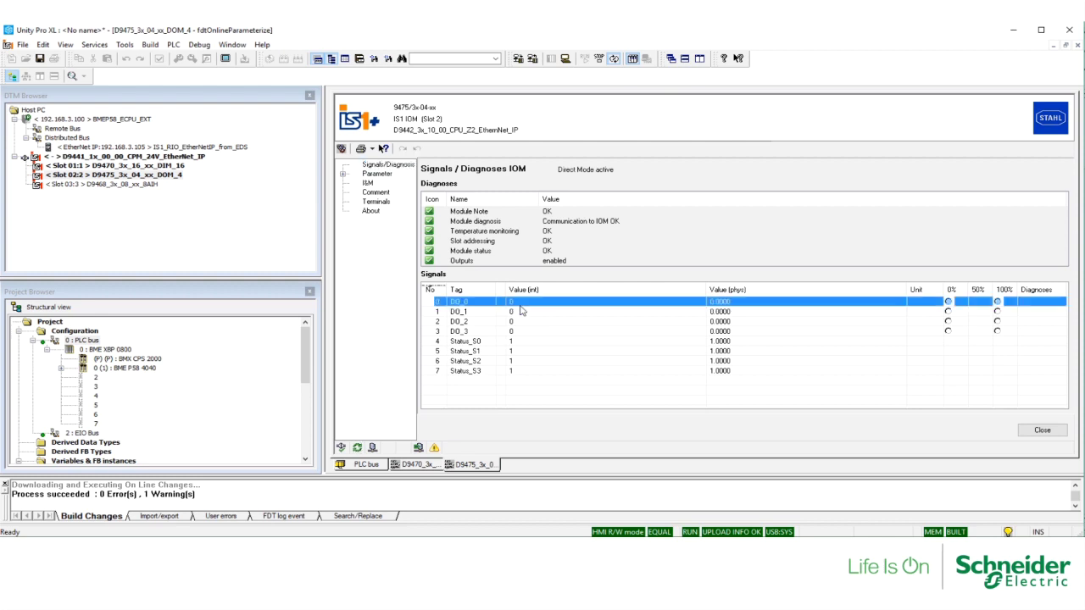
pyautogui.click(523, 331)
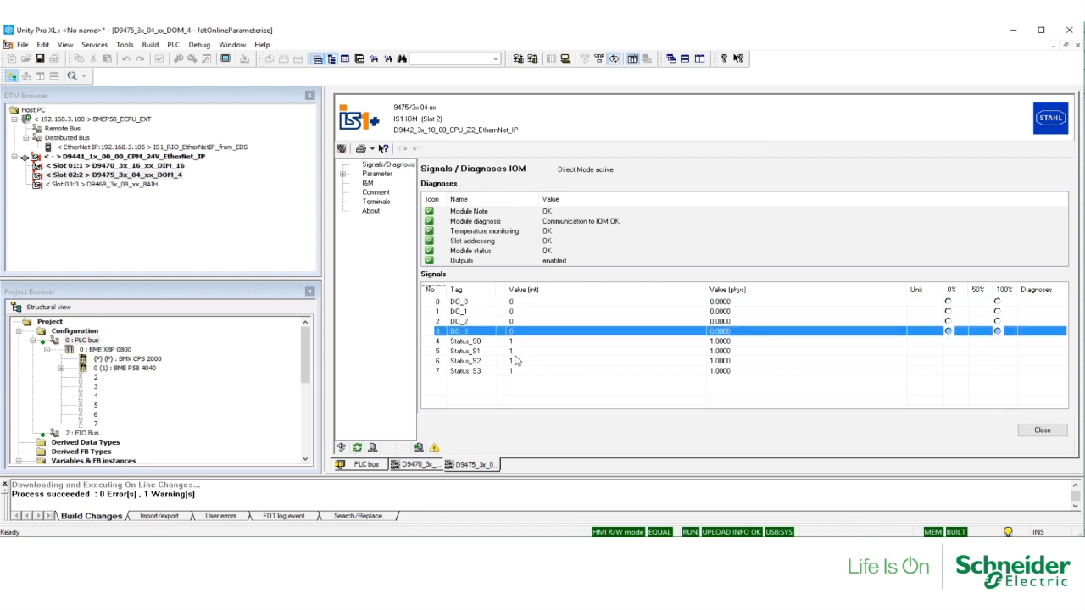
# - Connect Slot 03:3 online and display its Signals/Diagnoses page
pyautogui.rightClick(149, 187)
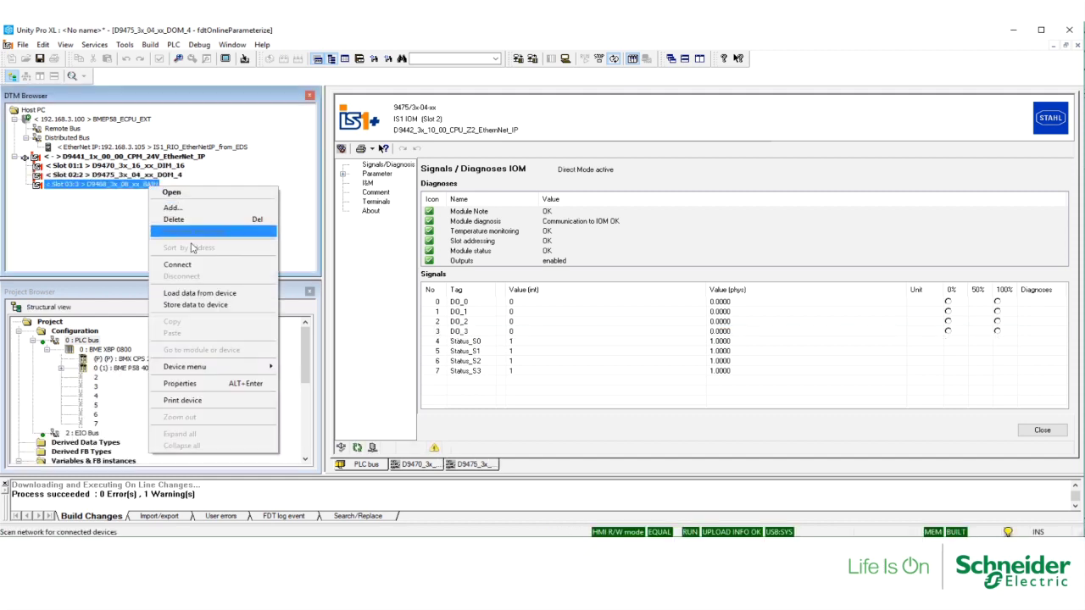
pyautogui.click(178, 264)
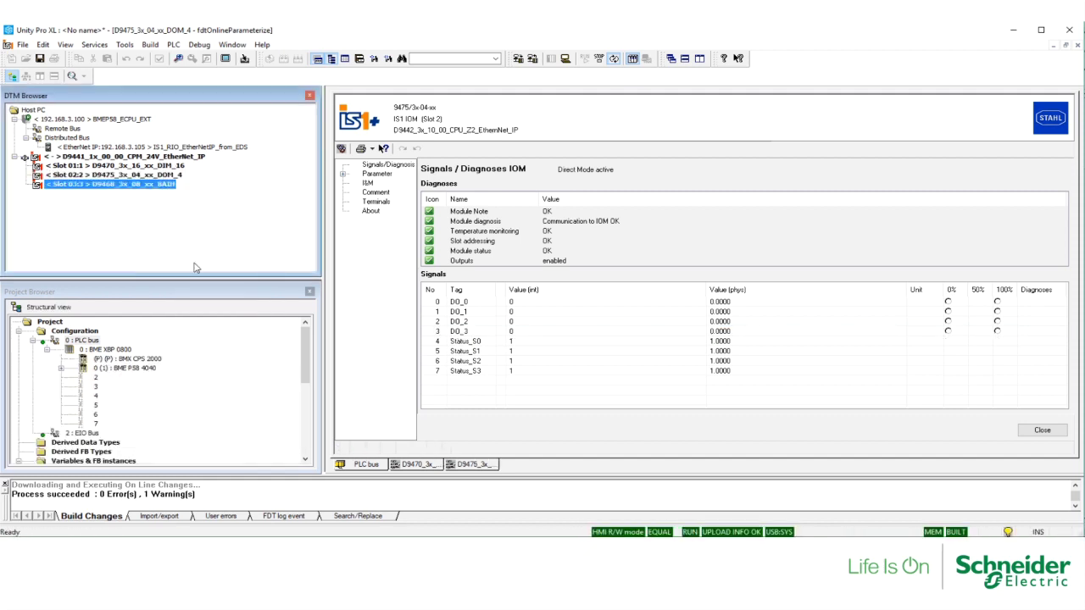
pyautogui.doubleClick(153, 184)
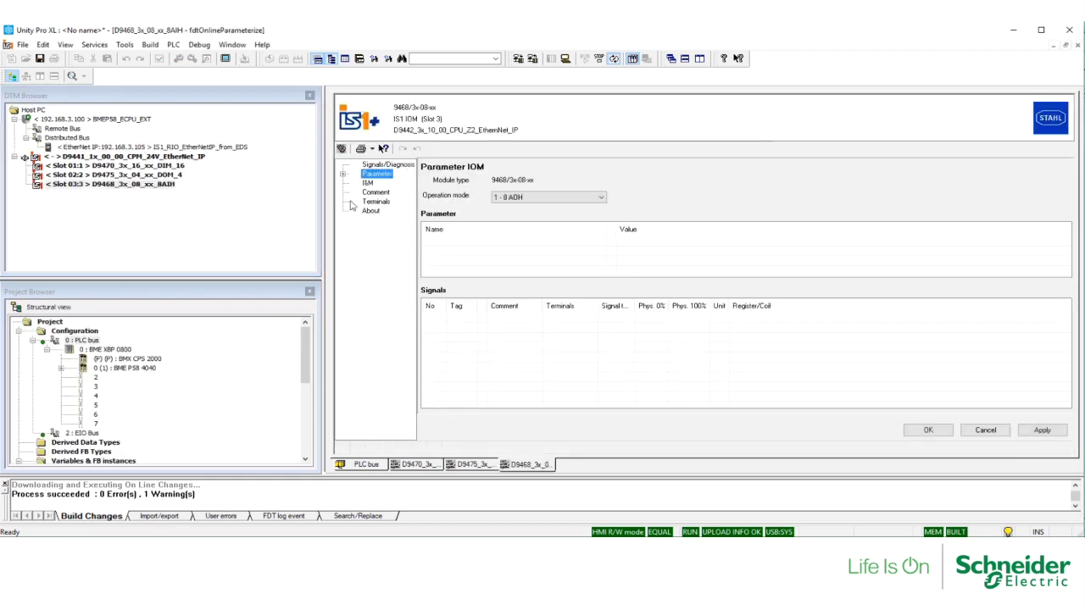
pyautogui.click(386, 166)
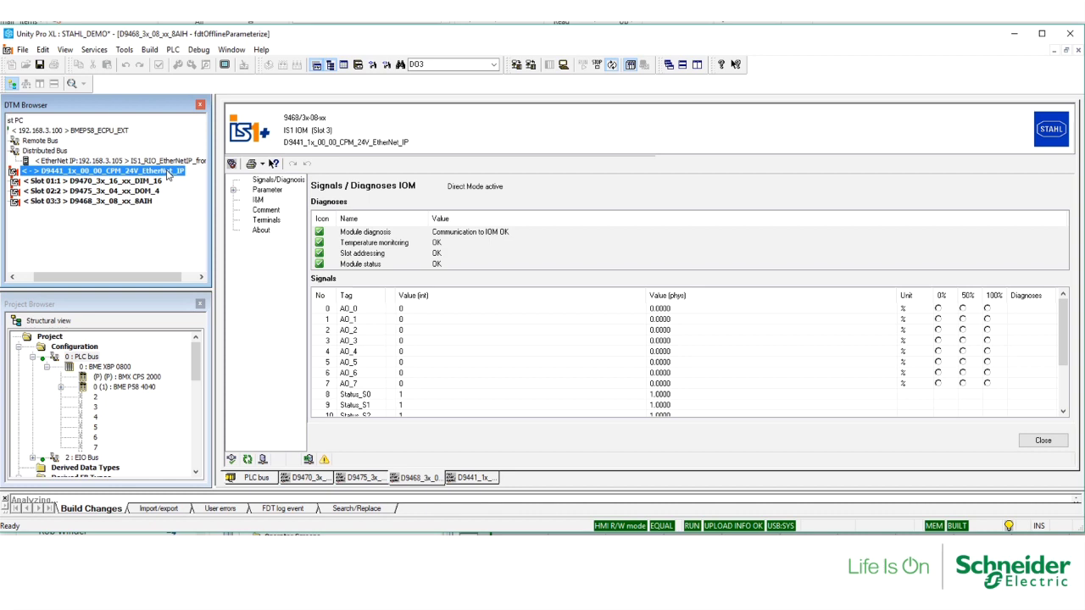
# - Open the D9441 CPM fieldstation DTM and its Diagnosis overview
pyautogui.doubleClick(167, 175)
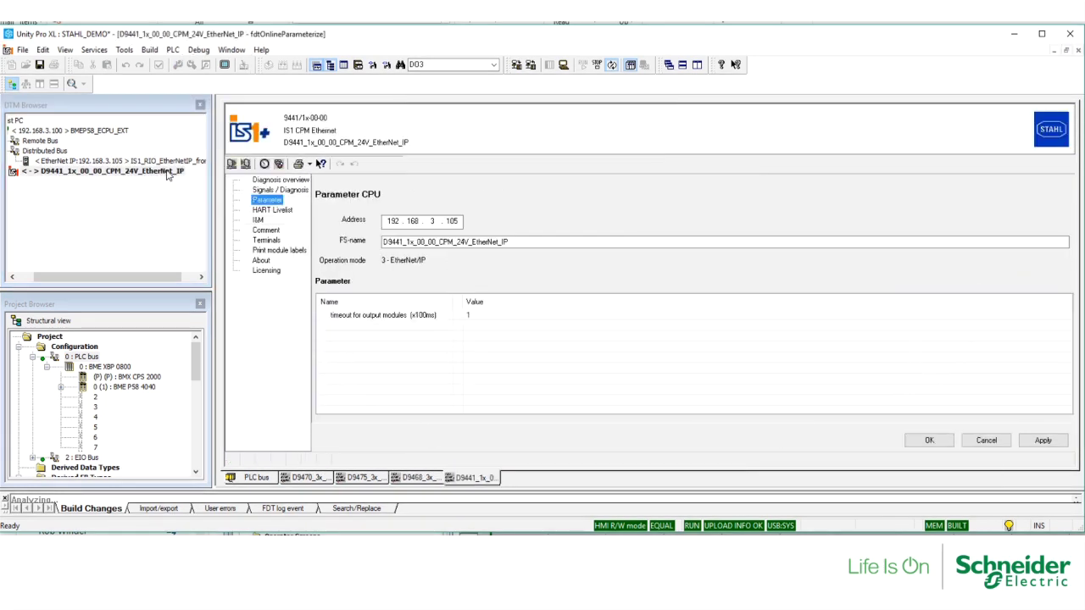
pyautogui.click(265, 183)
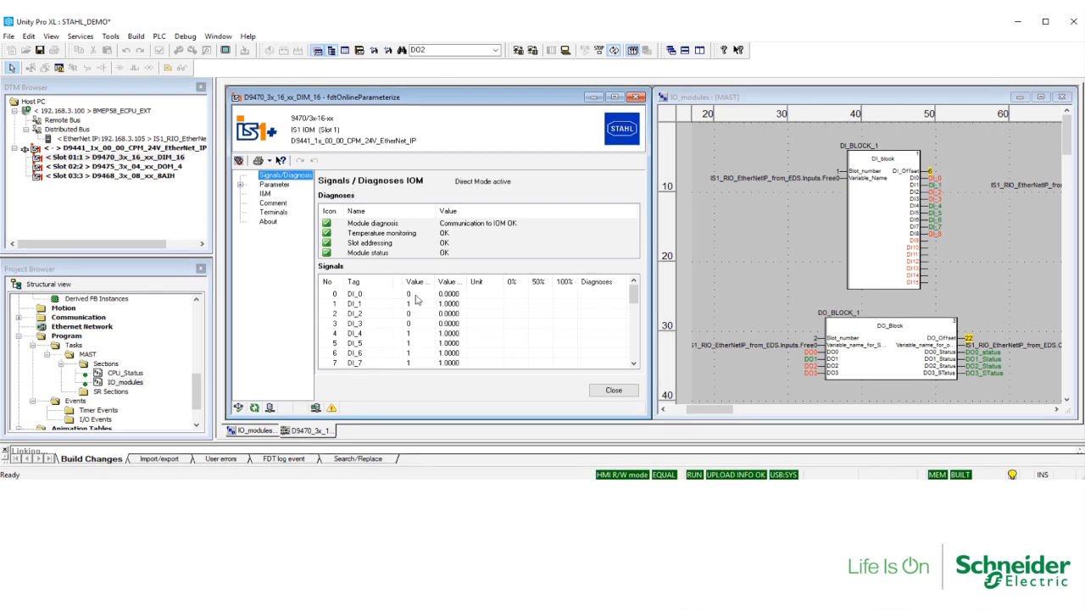
# - Step through D9470 signal rows DI_0 to DI_3 to compare with DI_BLOCK_1
pyautogui.moveTo(415, 298); pyautogui.dragTo(417, 326)
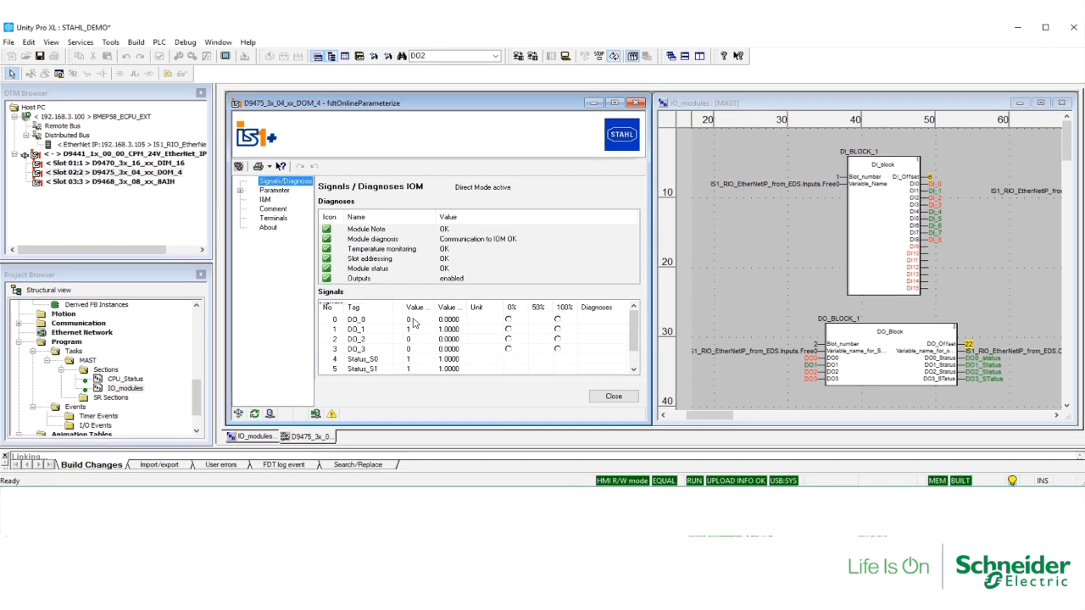
pyautogui.moveTo(413, 321); pyautogui.dragTo(812, 364)
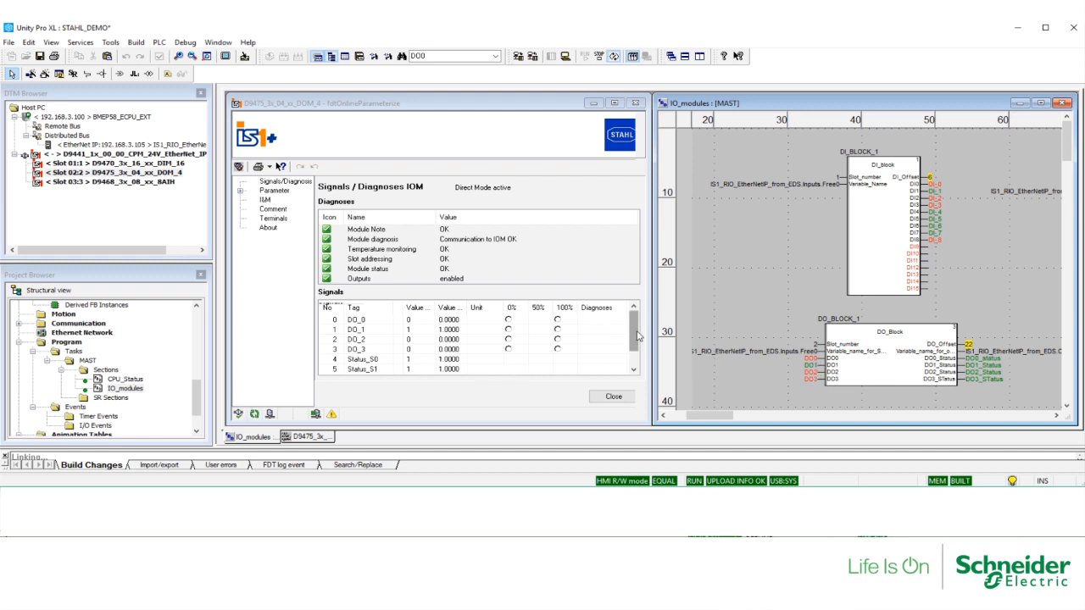
# - Check the Status_S0–S3 values and the DO status pin variables on DO_BLOCK_1
pyautogui.click(635, 359)
pyautogui.click(413, 341)
pyautogui.click(415, 349)
pyautogui.click(415, 360)
pyautogui.click(416, 369)
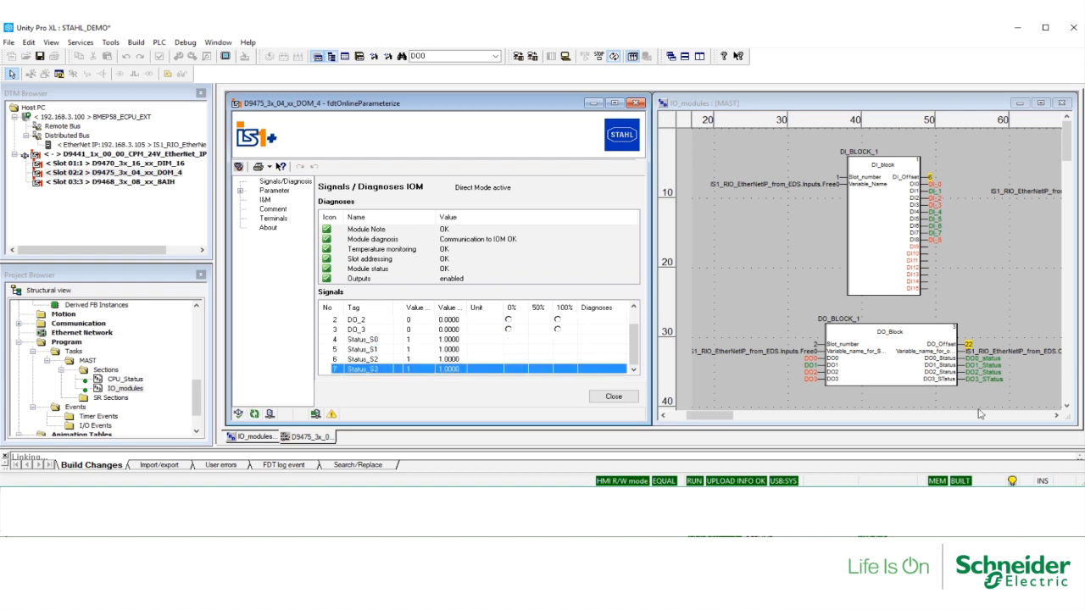
pyautogui.click(998, 361)
pyautogui.click(983, 365)
pyautogui.click(983, 379)
pyautogui.click(762, 390)
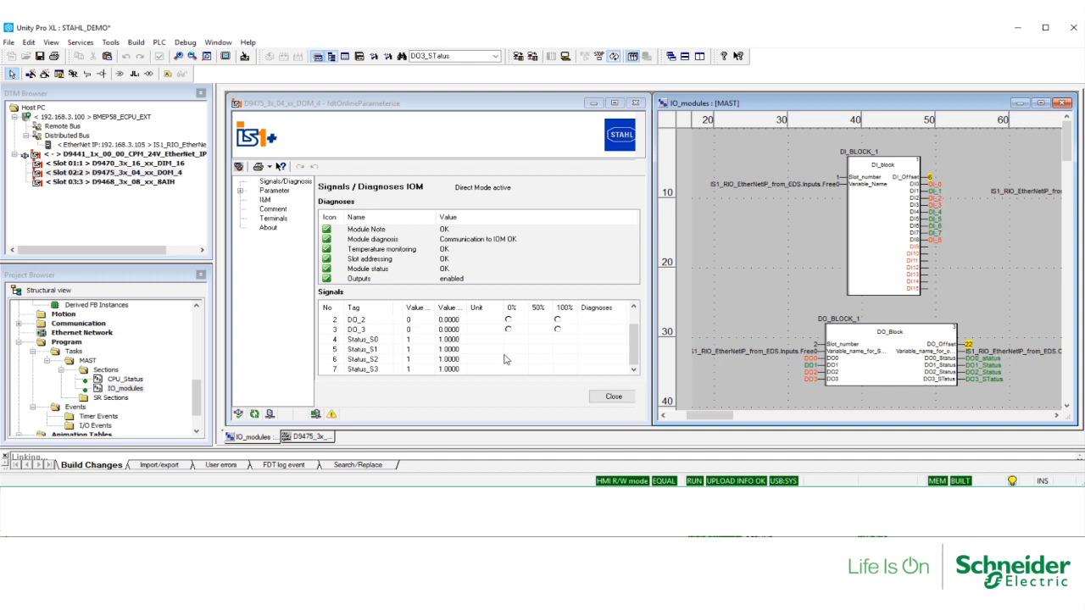
pyautogui.moveTo(640, 340); pyautogui.dragTo(640, 327)
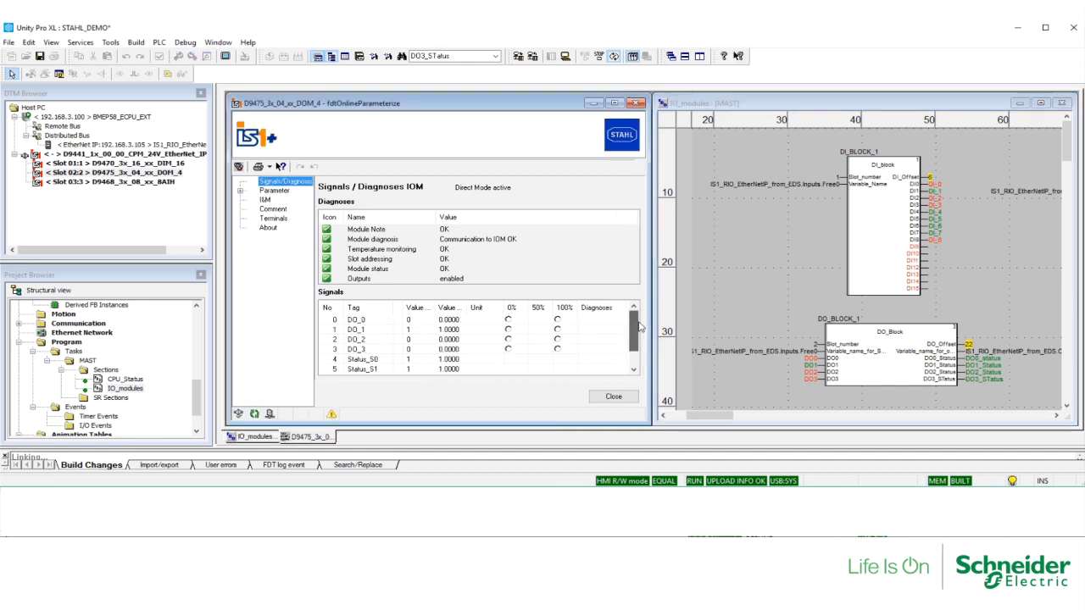
# - Set DO0, DO2 and DO3 on DO_BLOCK_1 to 1
pyautogui.rightClick(809, 357)
pyautogui.moveTo(949, 298)
pyautogui.click(1017, 311)
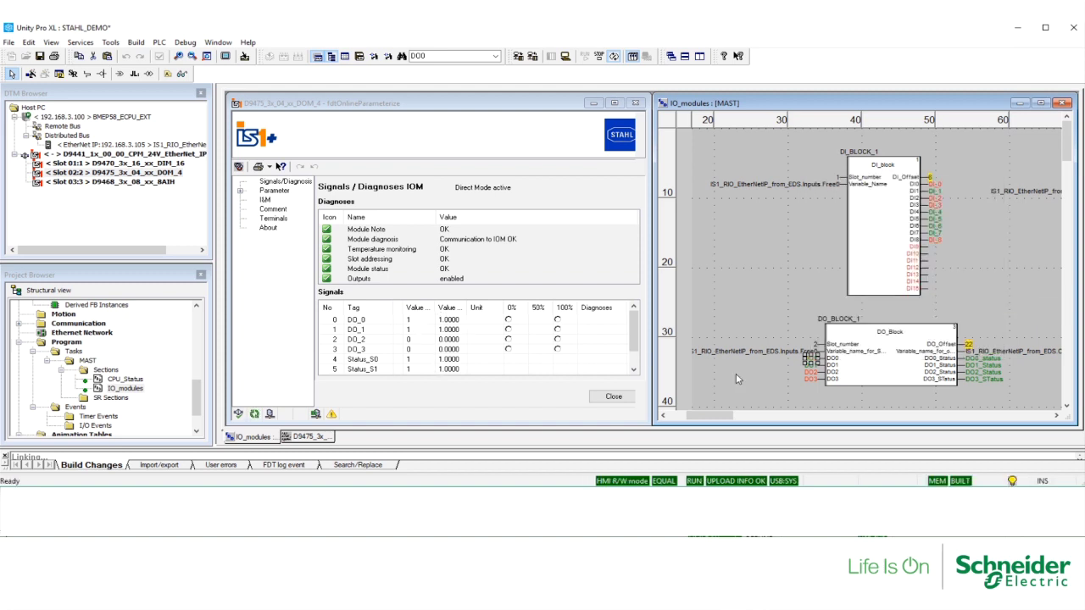
pyautogui.rightClick(810, 373)
pyautogui.moveTo(851, 314)
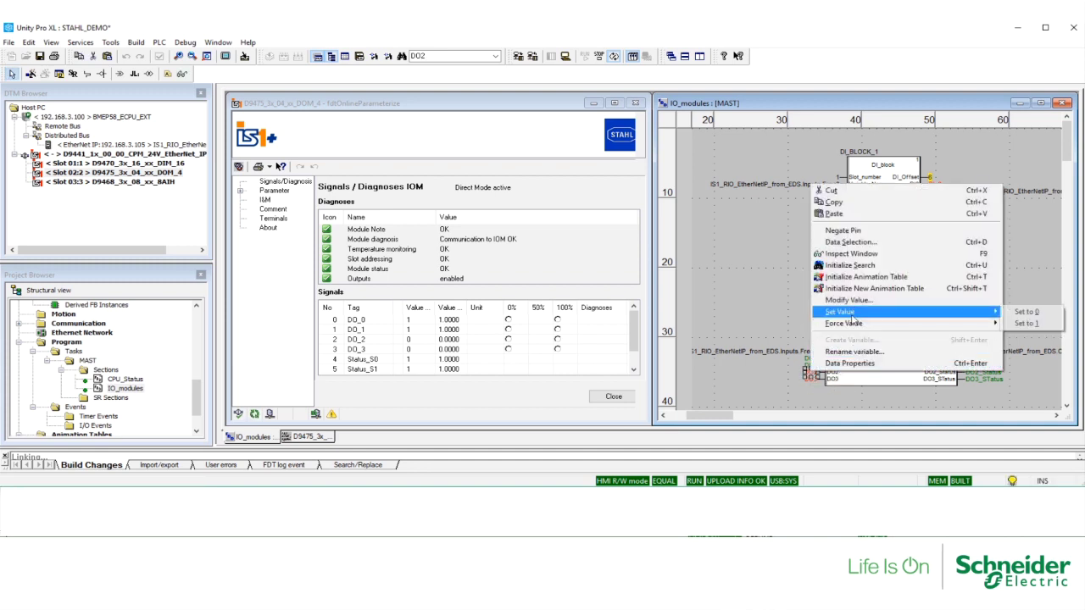
pyautogui.click(1056, 323)
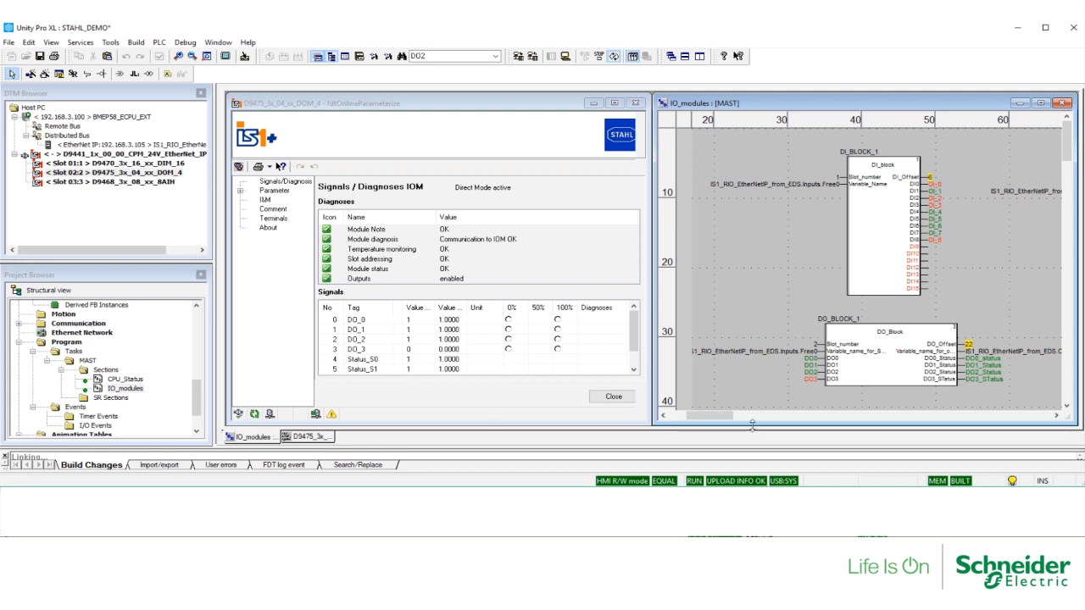
pyautogui.click(810, 379)
pyautogui.rightClick(811, 379)
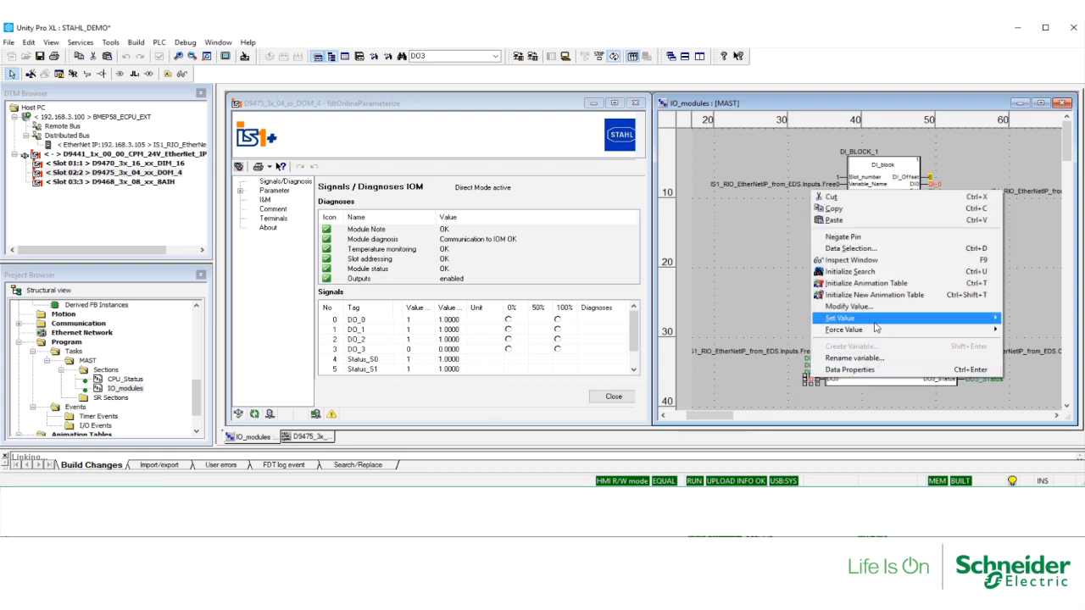
pyautogui.moveTo(975, 319)
pyautogui.click(1028, 329)
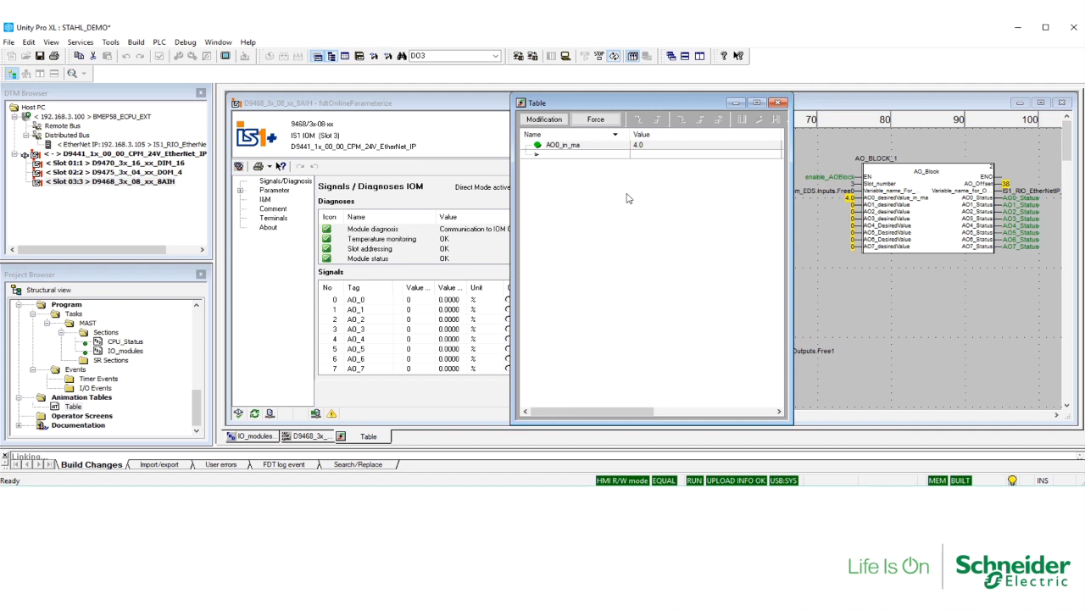
# - Enable modification and enter 20, 12, then 4 mA as the AO0_in_ma value
pyautogui.click(544, 120)
pyautogui.click(650, 149)
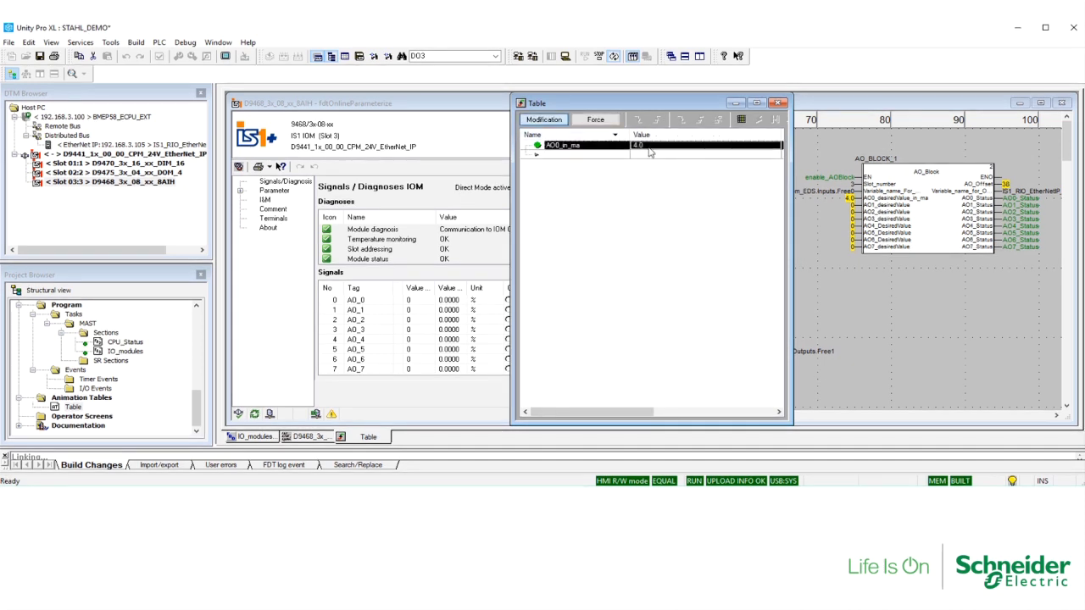
pyautogui.click(649, 148)
pyautogui.write('20')
pyautogui.press('Return')
pyautogui.click(658, 146)
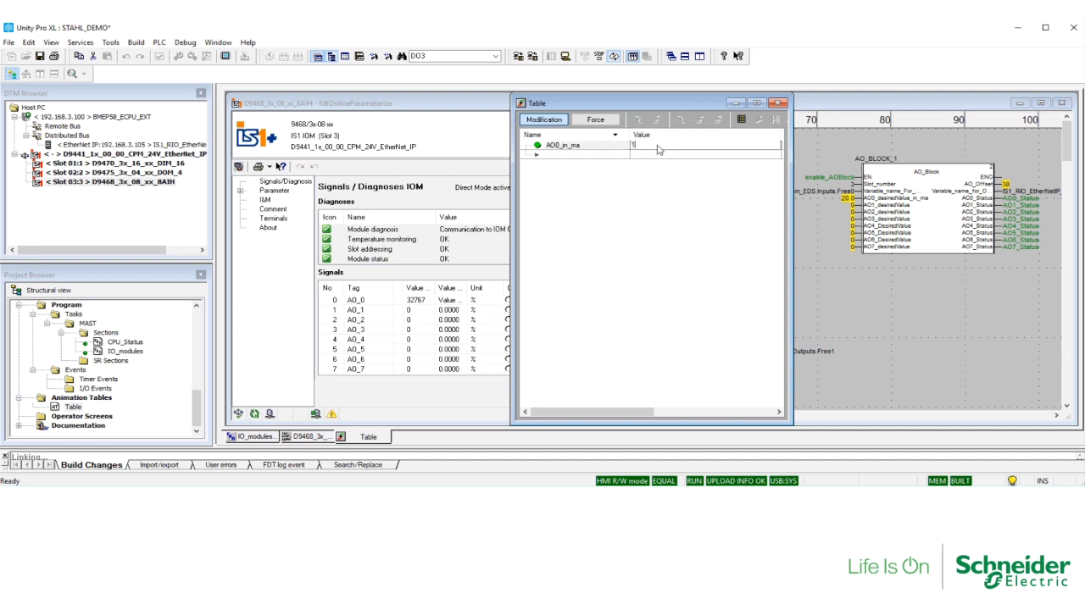
pyautogui.write('12')
pyautogui.press('Return')
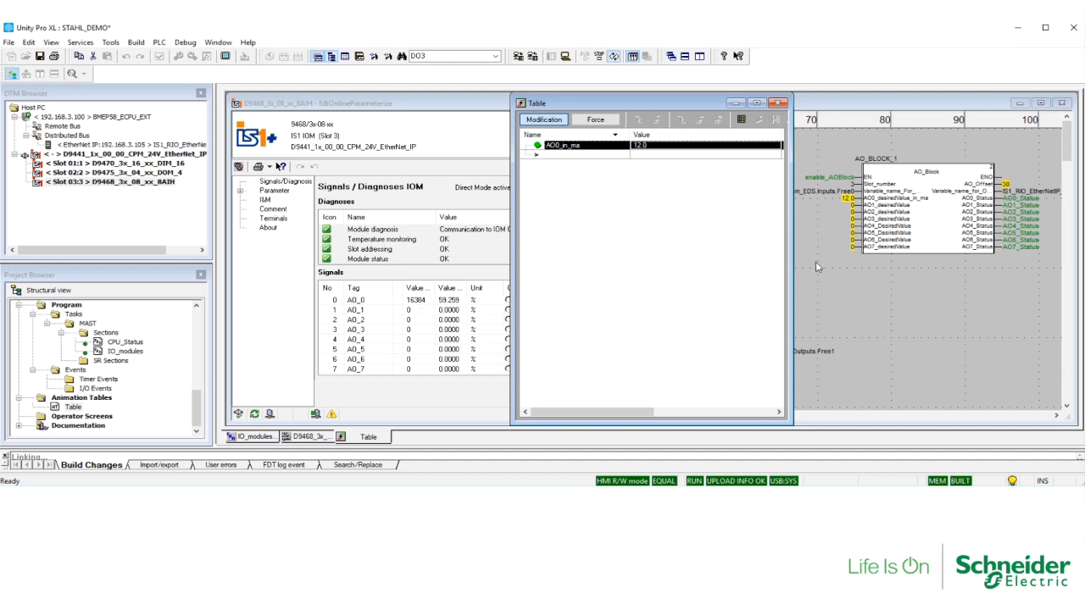
pyautogui.click(644, 148)
pyautogui.write('4')
pyautogui.press('Return')
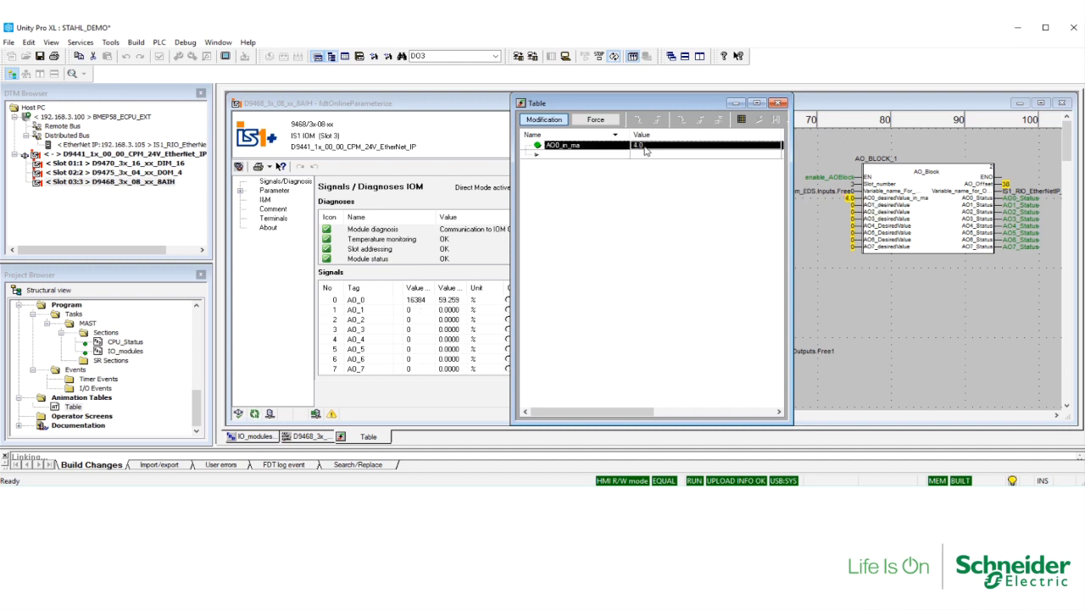